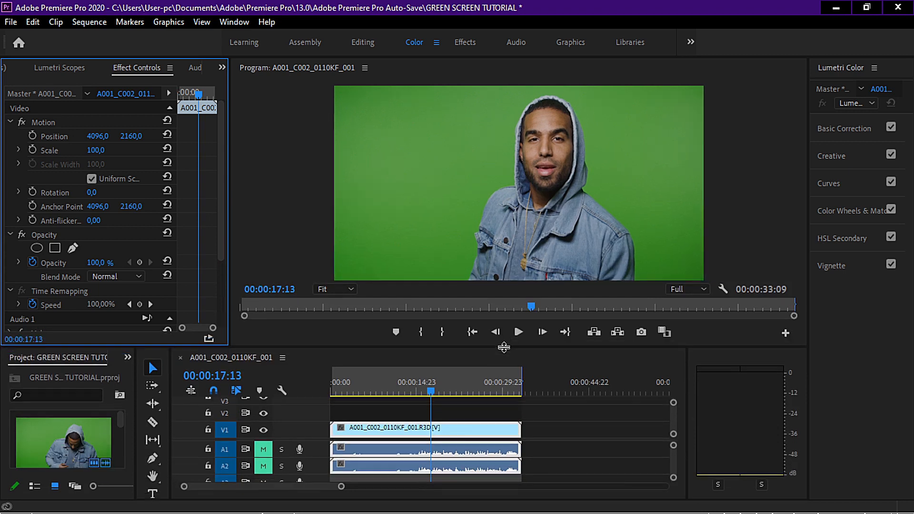
pyautogui.click(452, 391)
pyautogui.moveTo(452, 391); pyautogui.dragTo(432, 394)
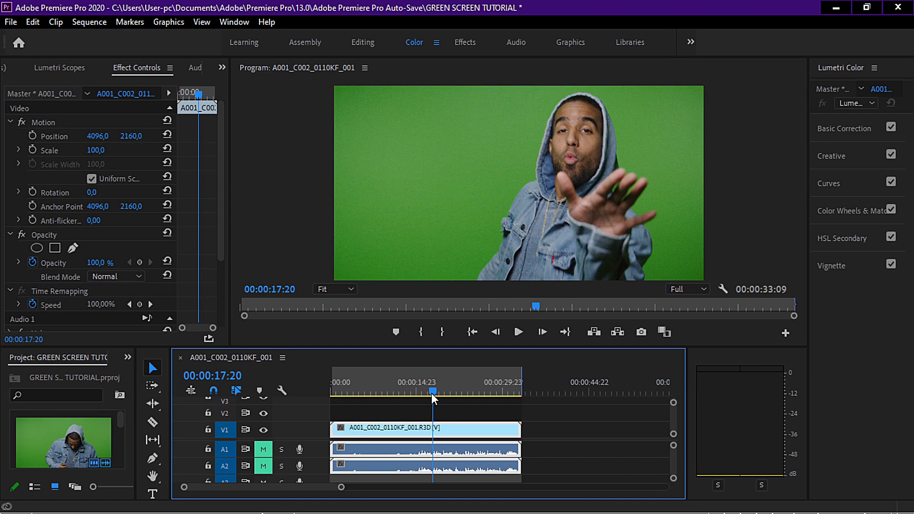
pyautogui.moveTo(431, 394)
pyautogui.mouseDown()
pyautogui.moveTo(419, 392)
pyautogui.moveTo(426, 392)
pyautogui.mouseUp()
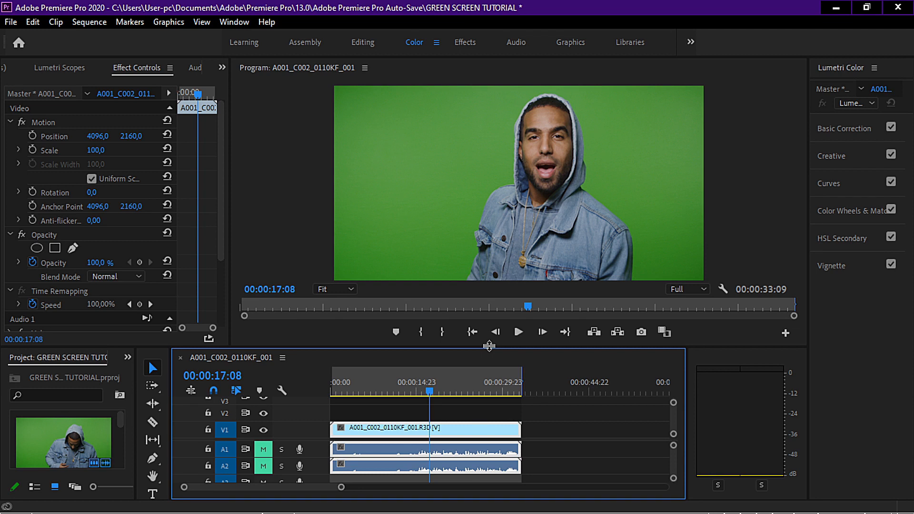
pyautogui.moveTo(489, 346); pyautogui.dragTo(489, 328)
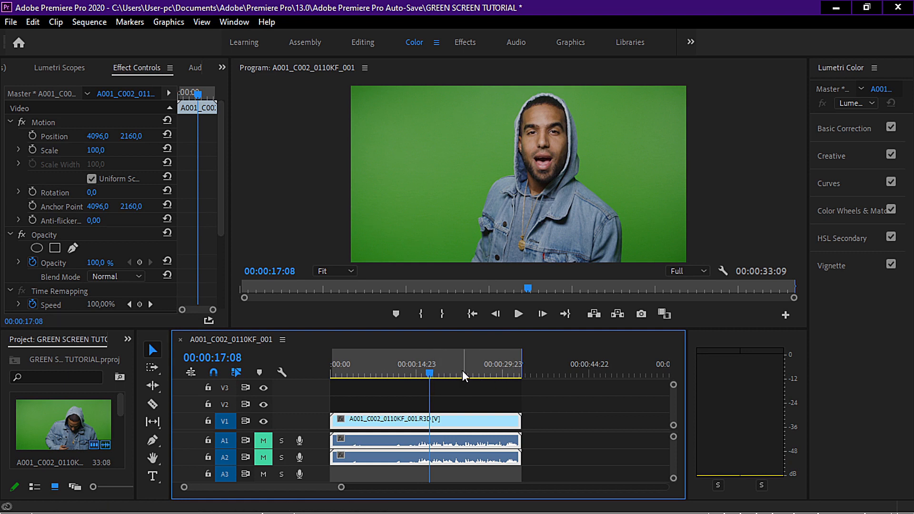
pyautogui.moveTo(428, 373)
pyautogui.mouseDown()
pyautogui.moveTo(518, 373)
pyautogui.moveTo(425, 373)
pyautogui.mouseUp()
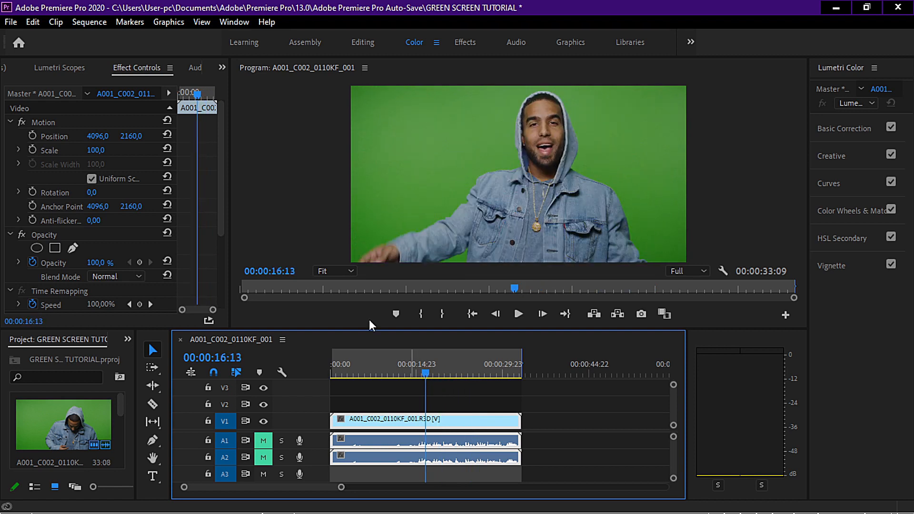
# Check the frame size and timebase in the sequence settings and close them without changes
pyautogui.click(102, 25)
pyautogui.click(166, 30)
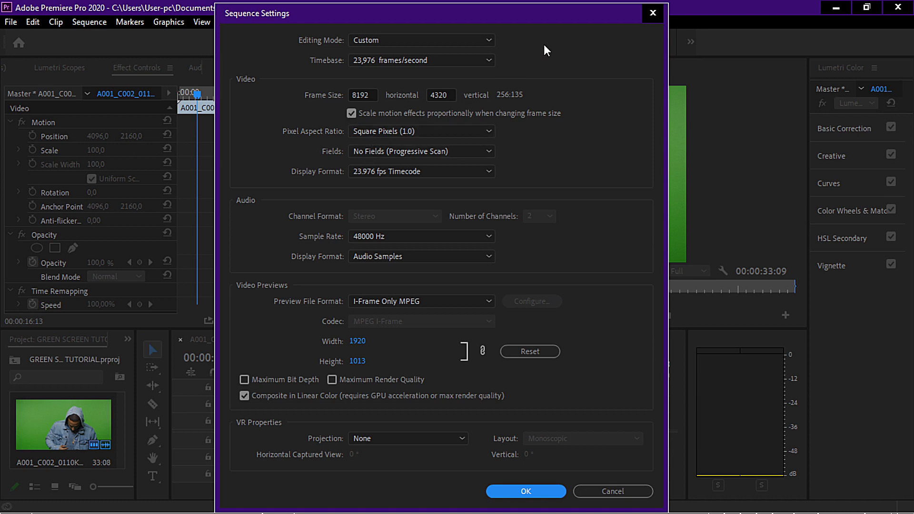
pyautogui.click(653, 14)
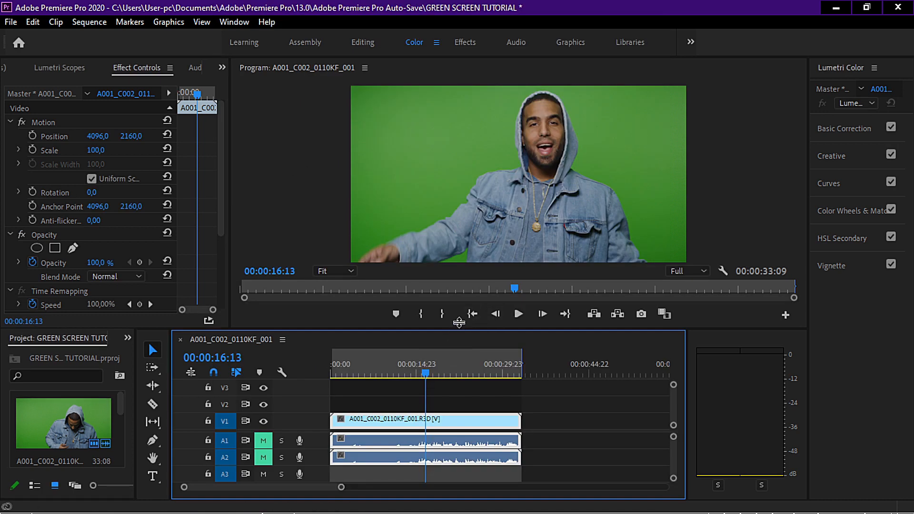
pyautogui.moveTo(453, 328); pyautogui.dragTo(452, 301)
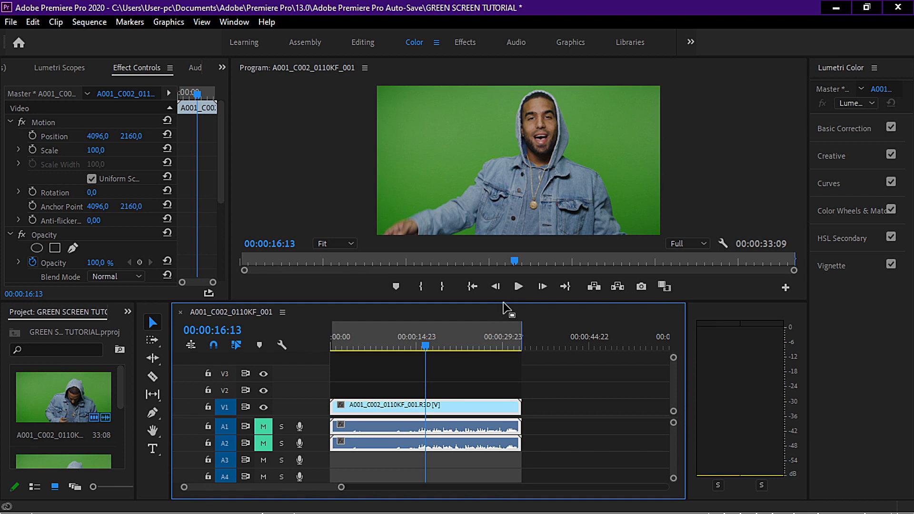
pyautogui.moveTo(503, 303); pyautogui.dragTo(499, 394)
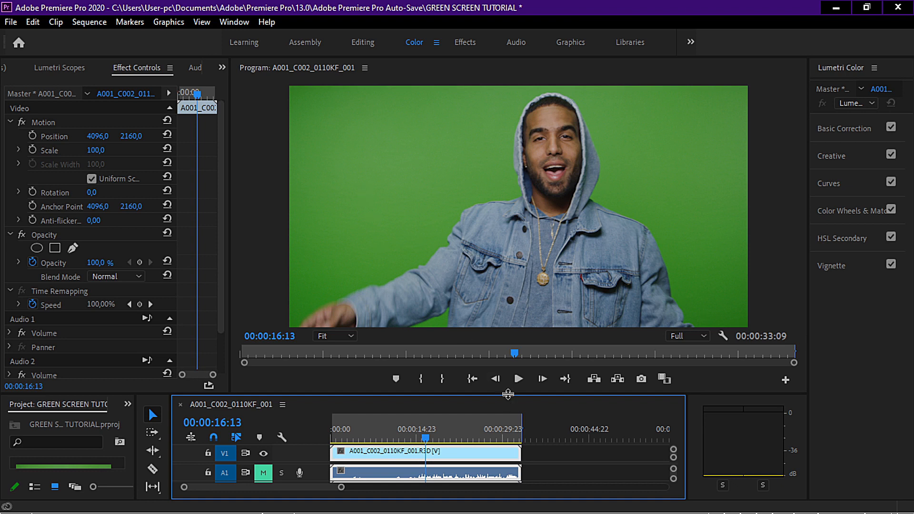
pyautogui.moveTo(507, 395); pyautogui.dragTo(505, 347)
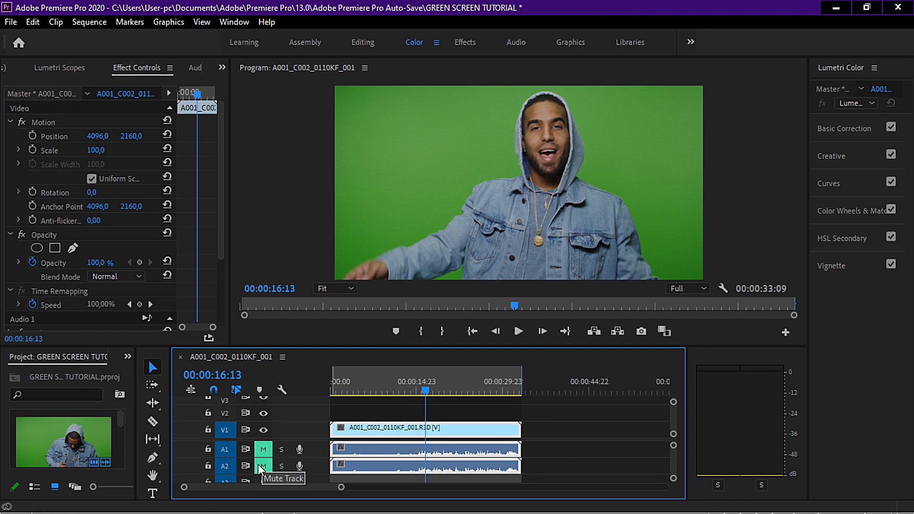
pyautogui.moveTo(427, 391)
pyautogui.mouseDown()
pyautogui.moveTo(459, 389)
pyautogui.moveTo(421, 393)
pyautogui.moveTo(453, 395)
pyautogui.moveTo(427, 402)
pyautogui.moveTo(479, 401)
pyautogui.moveTo(433, 393)
pyautogui.mouseUp()
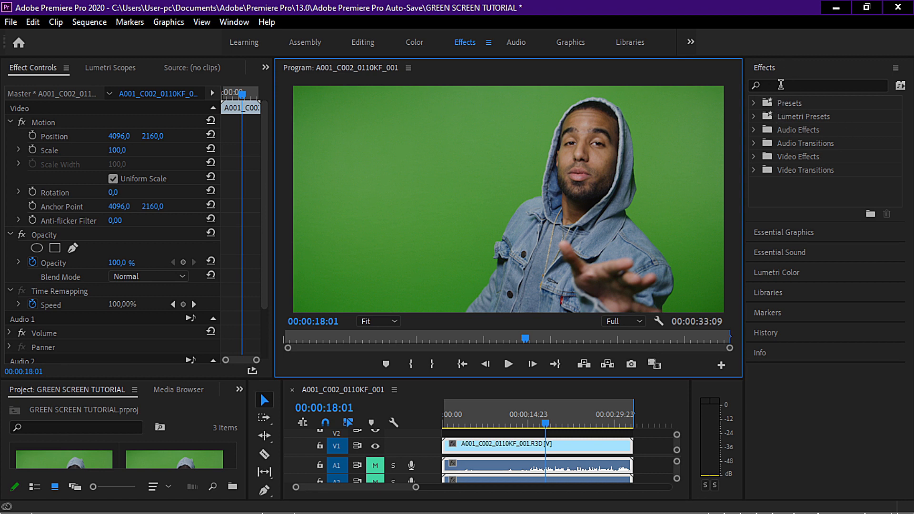
# Search the effects for "ULTRA" and apply Ultra Key to the green-screen clip on track V1
pyautogui.click(780, 84)
pyautogui.write('u')
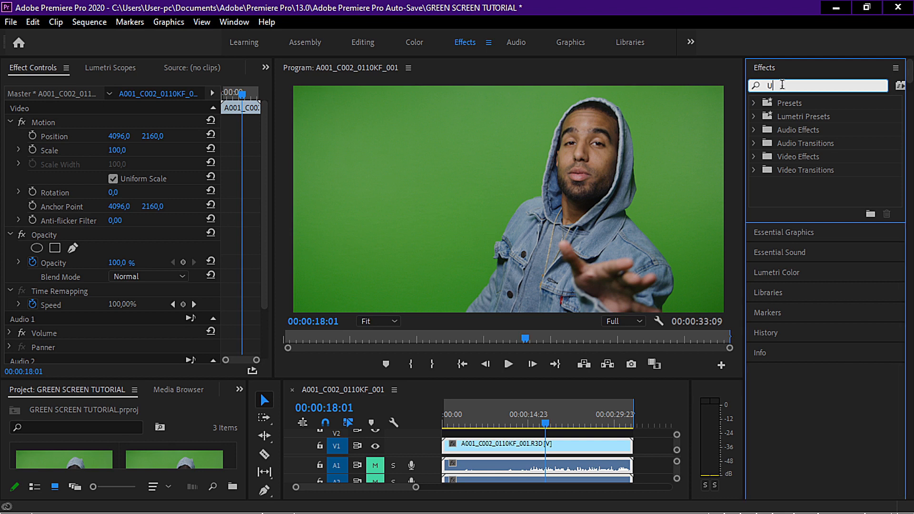
pyautogui.write('LTRA')
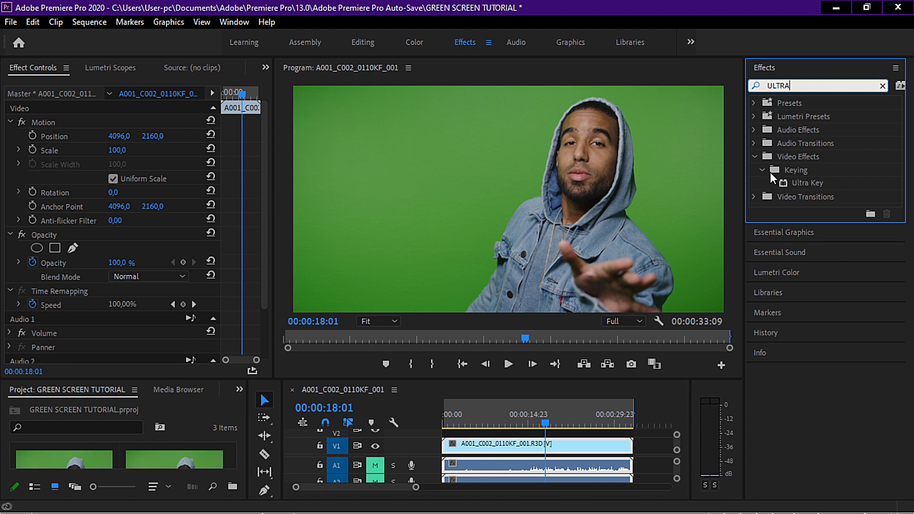
pyautogui.click(812, 188)
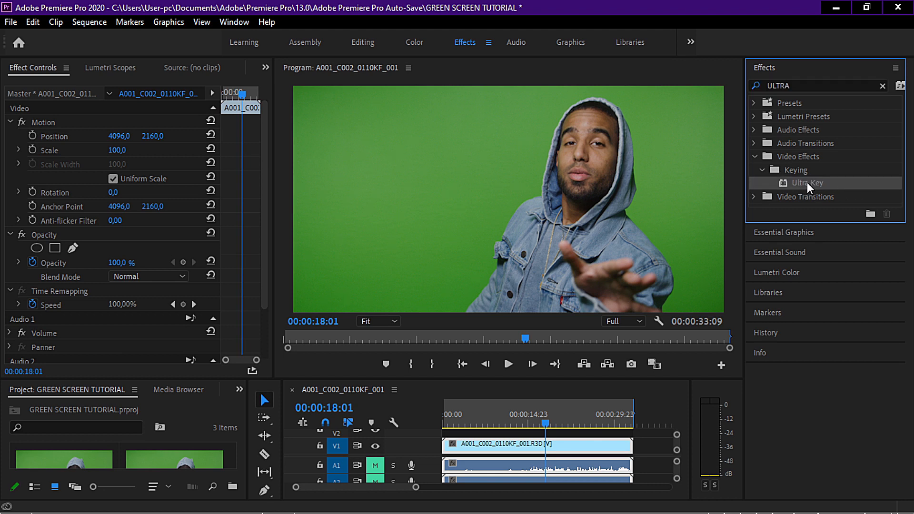
pyautogui.moveTo(808, 188); pyautogui.dragTo(566, 452)
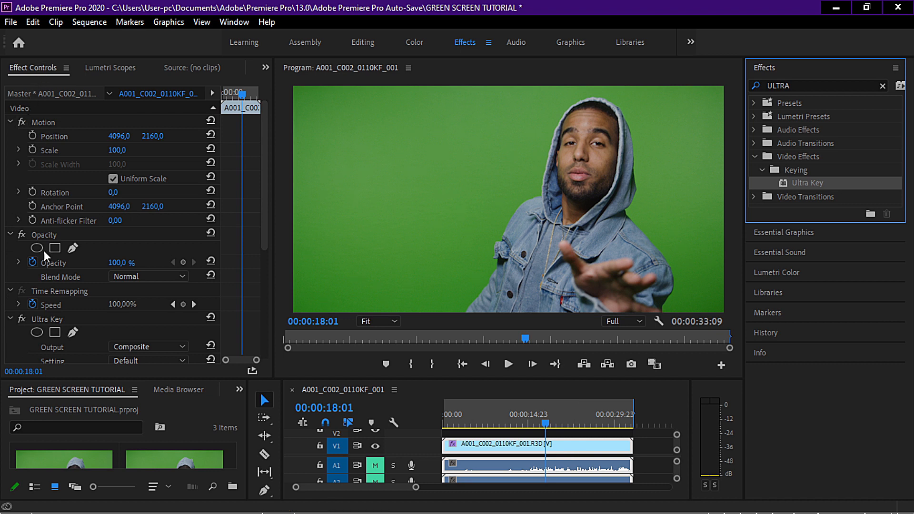
# Move the playhead to 00:00:28:02 and sample the Ultra Key key color from the green right beside the man's face
pyautogui.moveTo(263, 138); pyautogui.dragTo(262, 186)
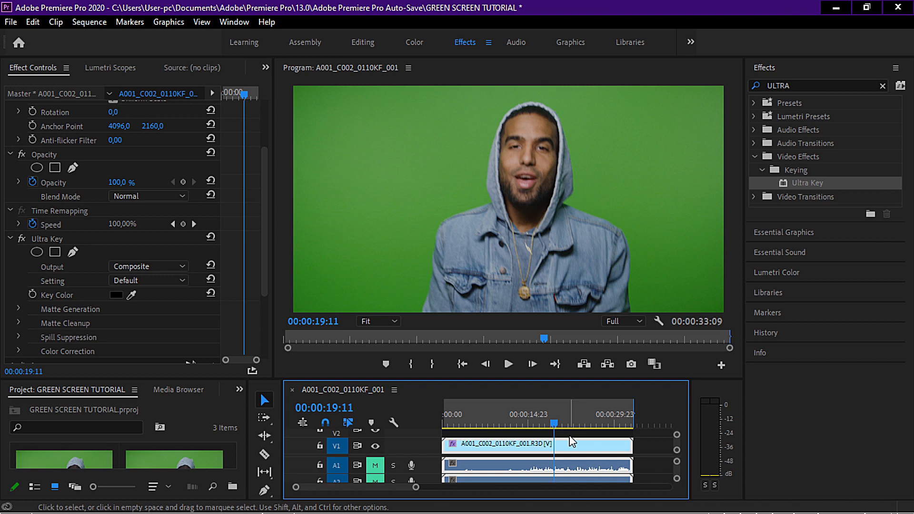
pyautogui.moveTo(555, 424); pyautogui.dragTo(606, 428)
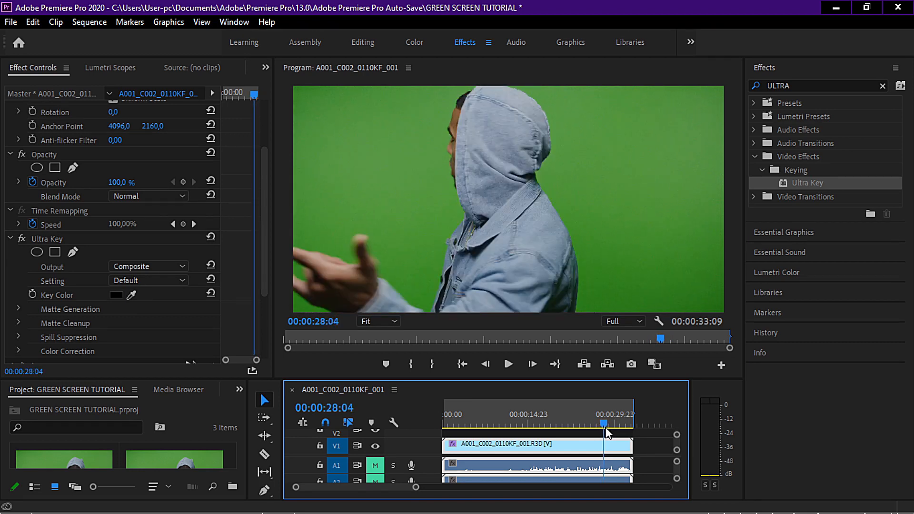
pyautogui.press('Left')
pyautogui.press('Left')
pyautogui.press('Left')
pyautogui.press('Left')
pyautogui.press('Left')
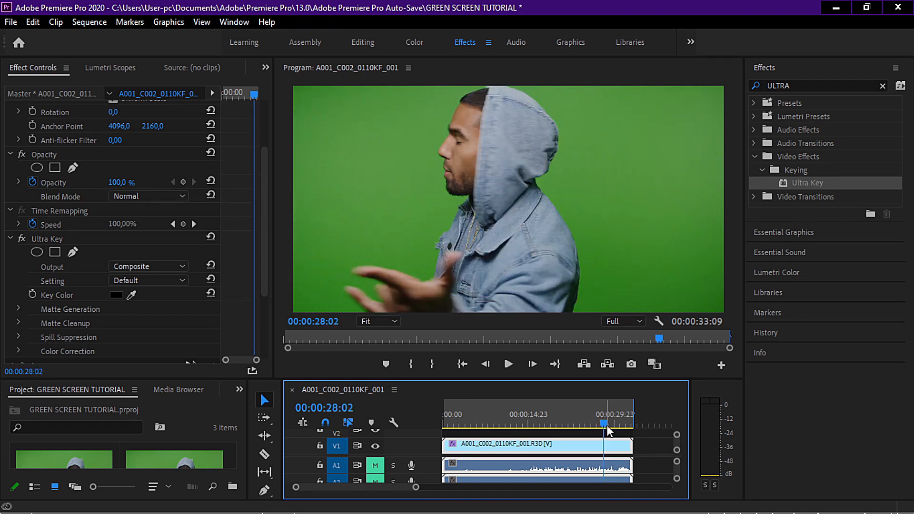
pyautogui.press('Right')
pyautogui.press('Right')
pyautogui.press('Right')
pyautogui.click(131, 296)
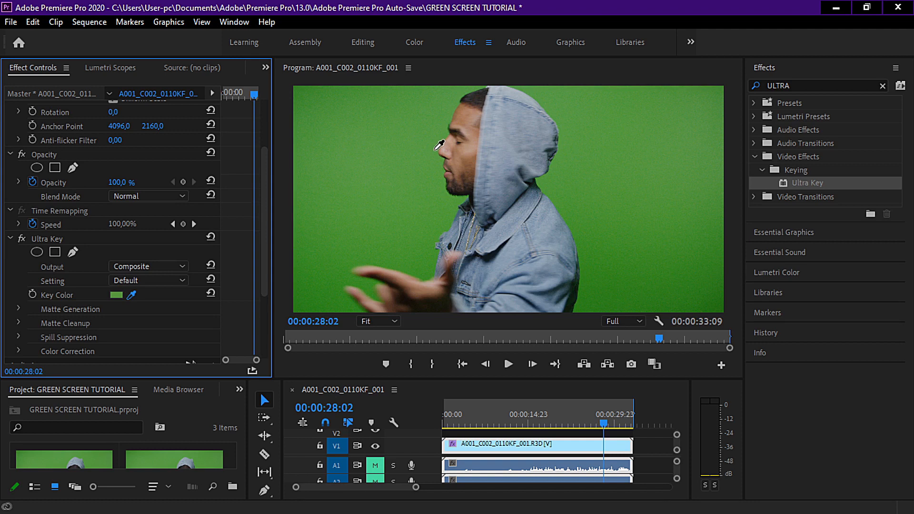
pyautogui.click(436, 149)
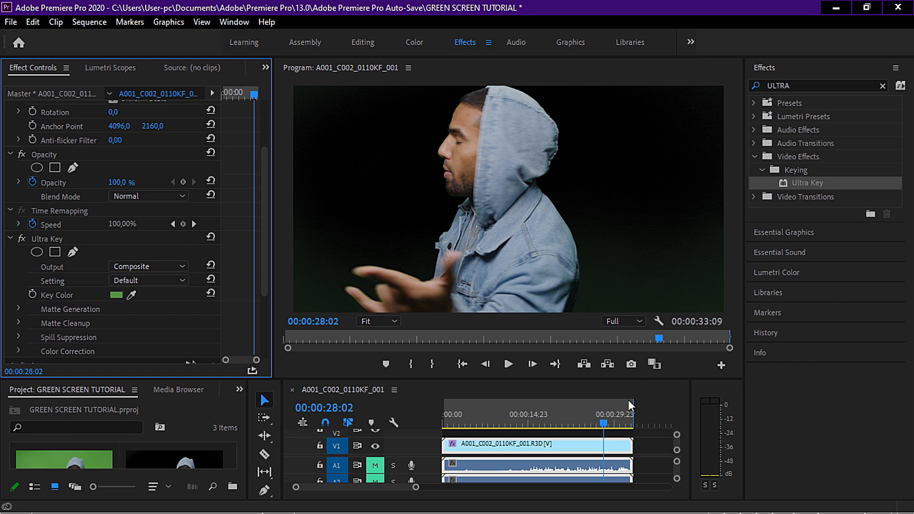
# At 00:00:28:12, resample the key color from different green areas, ending with the green just in front of the man's forehead
pyautogui.moveTo(601, 425)
pyautogui.mouseDown()
pyautogui.moveTo(581, 427)
pyautogui.moveTo(601, 431)
pyautogui.mouseUp()
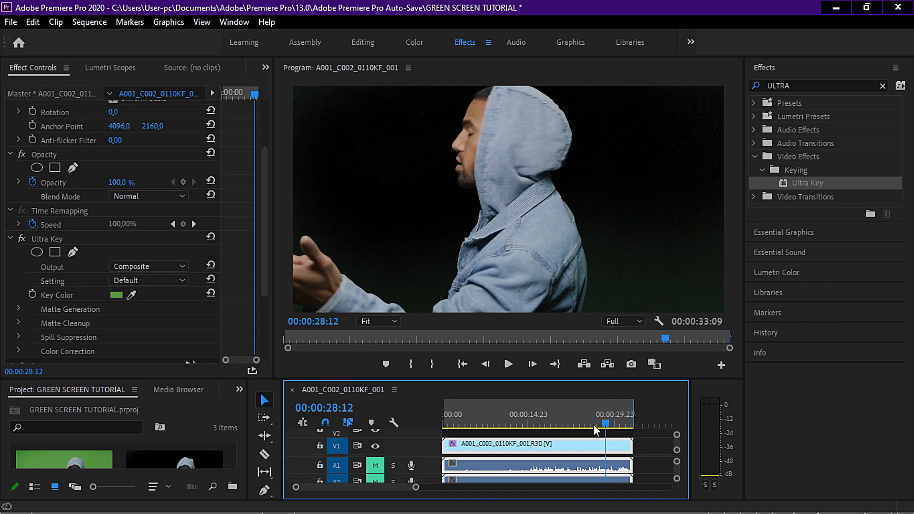
pyautogui.click(133, 296)
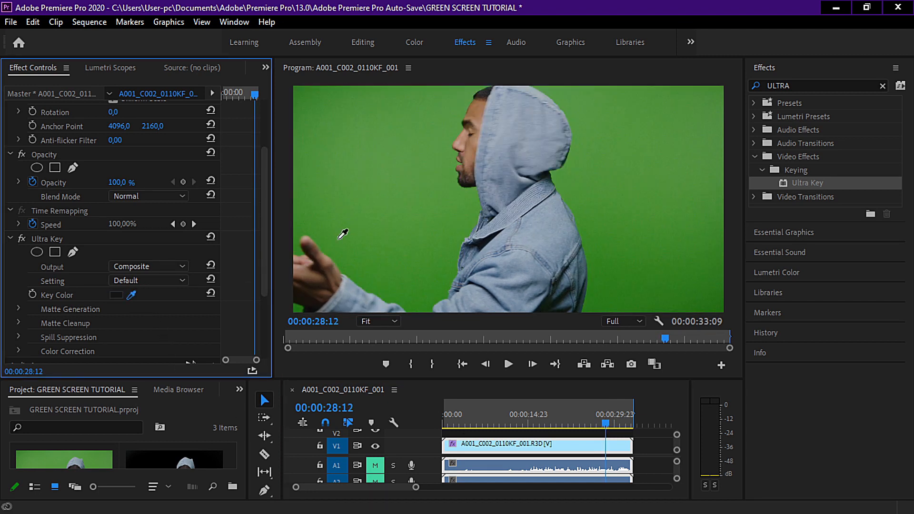
pyautogui.click(439, 167)
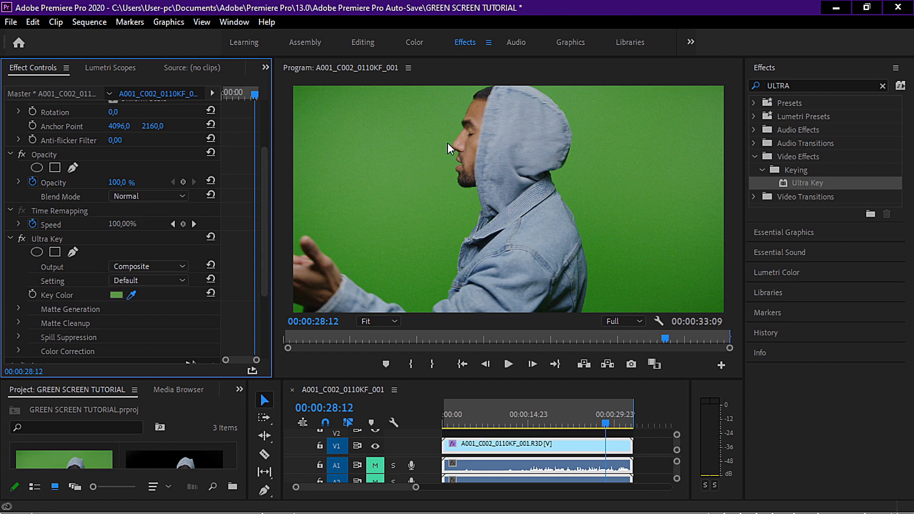
pyautogui.click(131, 295)
pyautogui.click(336, 258)
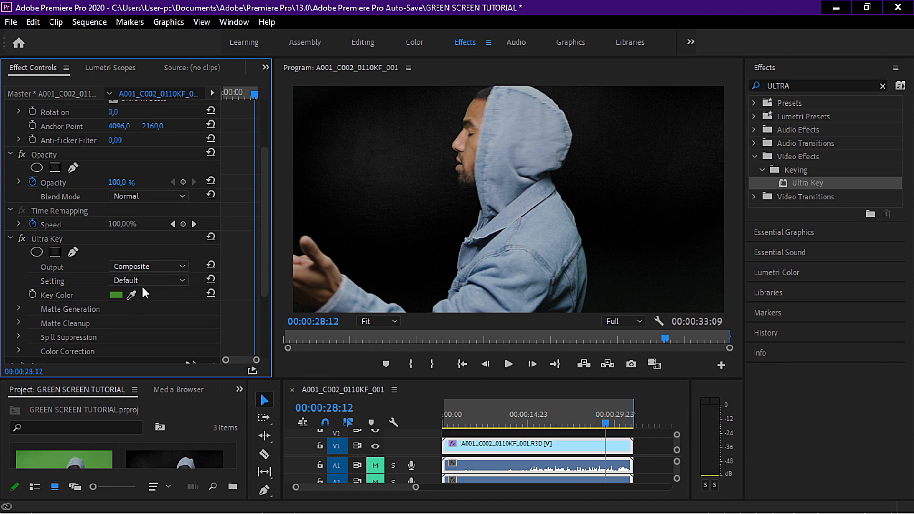
pyautogui.click(129, 295)
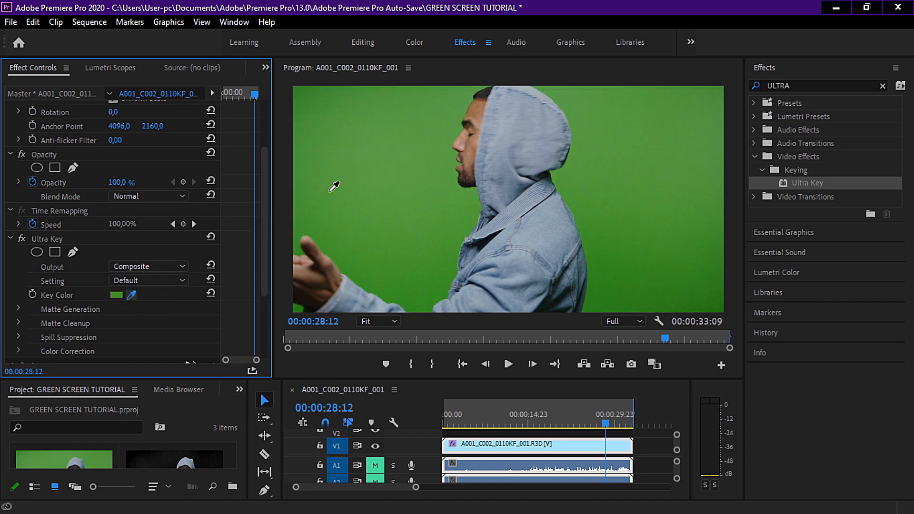
pyautogui.click(462, 111)
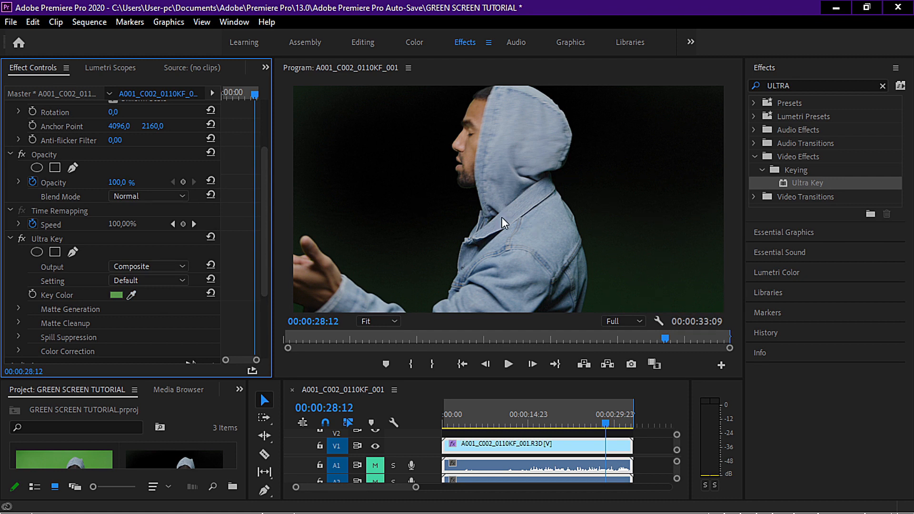
# Set the Ultra Key output to Alpha Channel and its setting to Aggressive
pyautogui.click(150, 267)
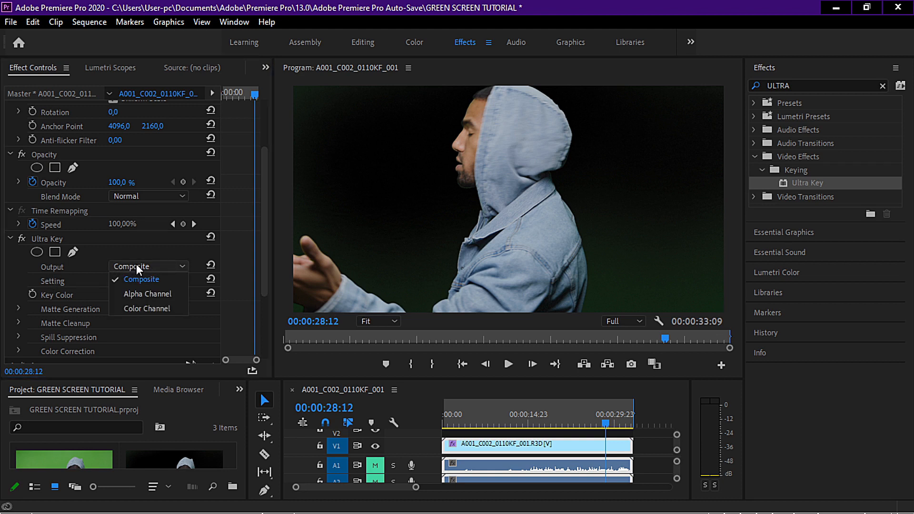
pyautogui.click(158, 293)
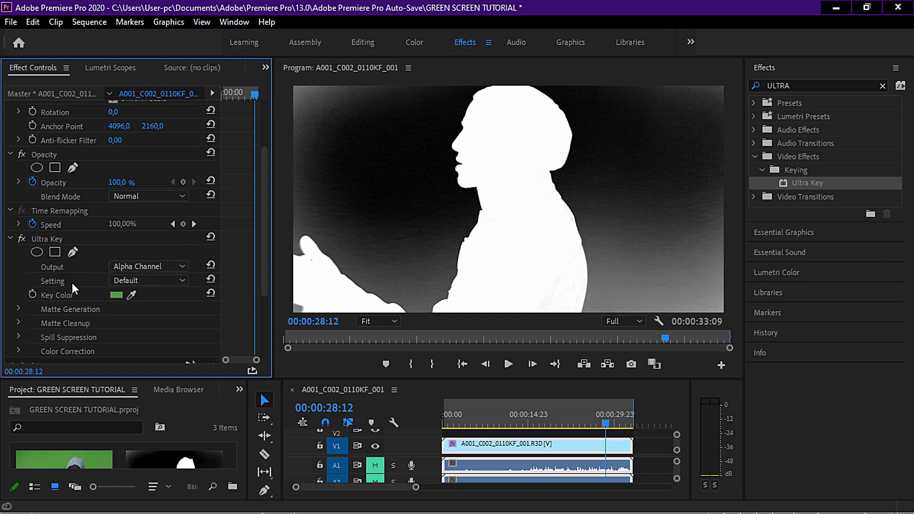
pyautogui.click(151, 282)
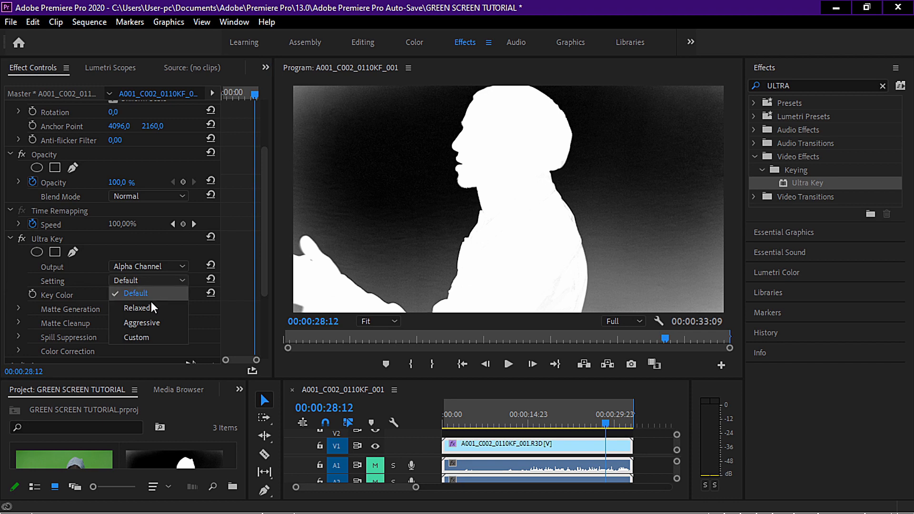
pyautogui.click(147, 323)
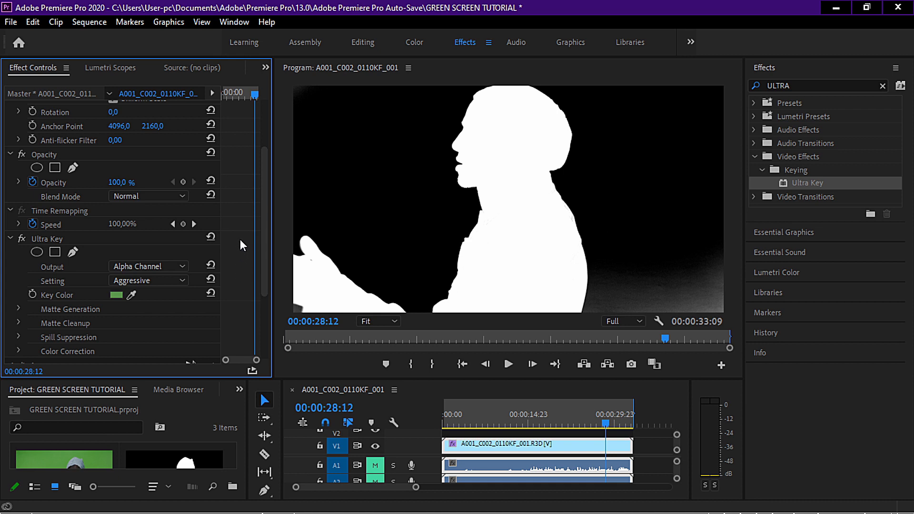
# Raise the Pedestal value in Ultra Key's Matte Generation settings to 100
pyautogui.moveTo(263, 198); pyautogui.dragTo(260, 230)
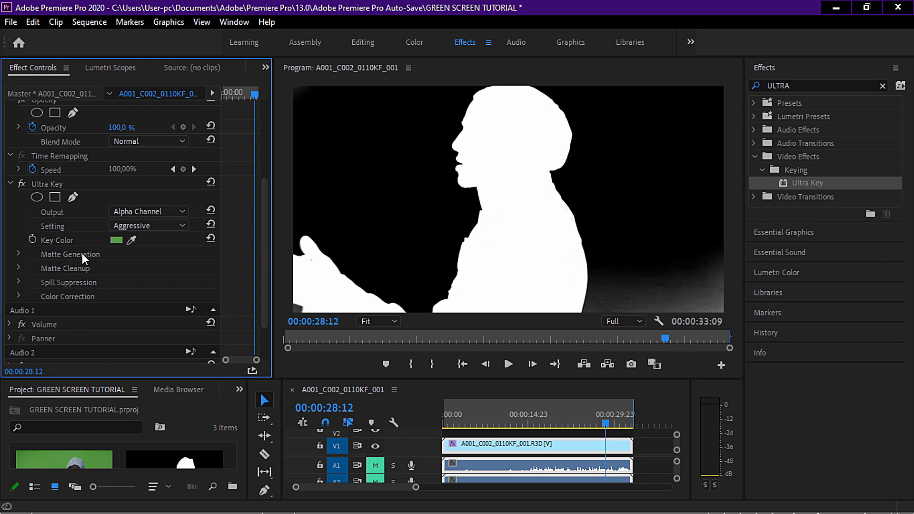
pyautogui.click(18, 254)
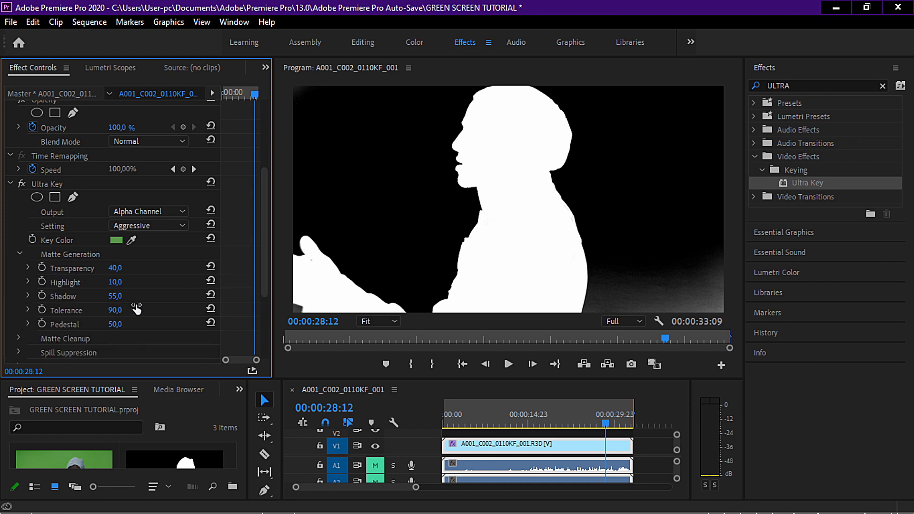
pyautogui.click(27, 324)
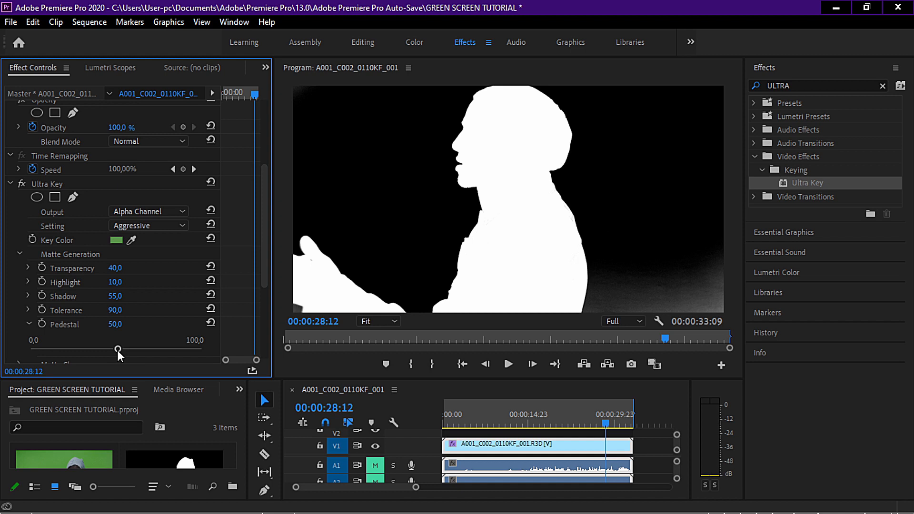
pyautogui.moveTo(118, 349); pyautogui.dragTo(181, 346)
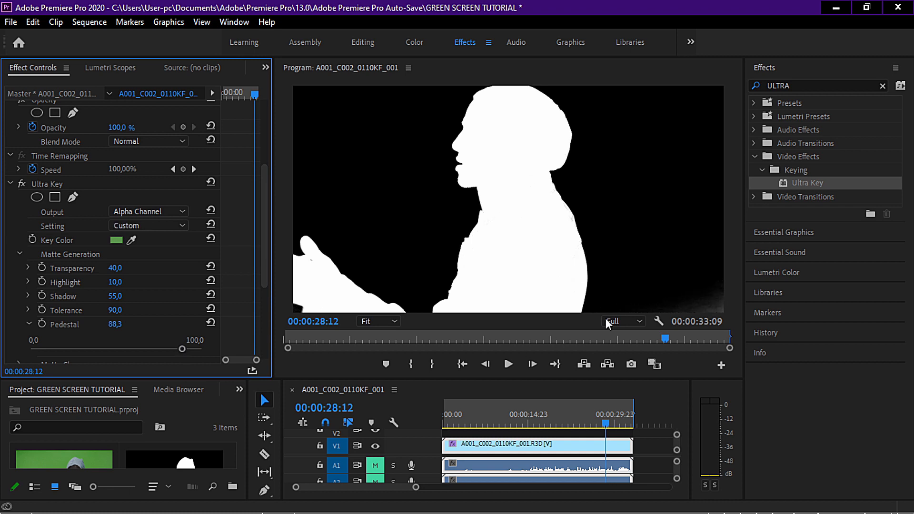
pyautogui.moveTo(182, 346); pyautogui.dragTo(264, 330)
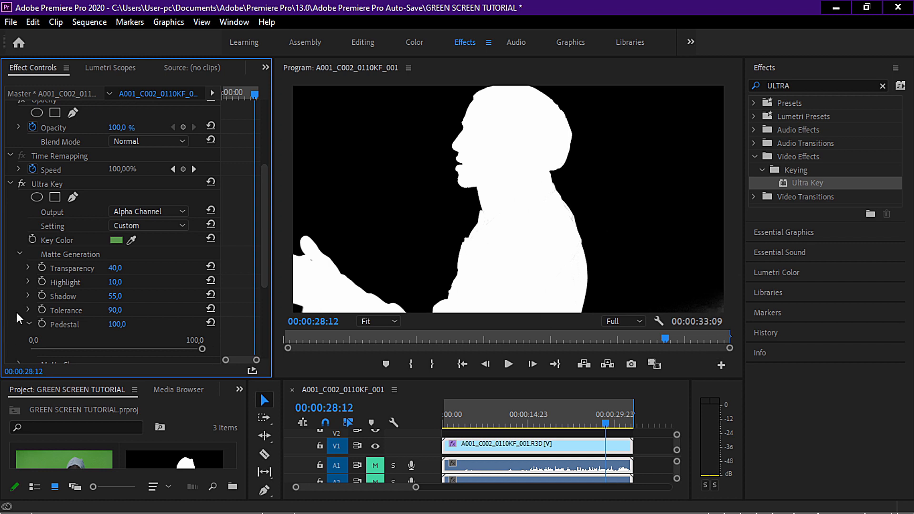
# Set the Highlight value in Ultra Key's Matte Generation settings to 0
pyautogui.click(29, 281)
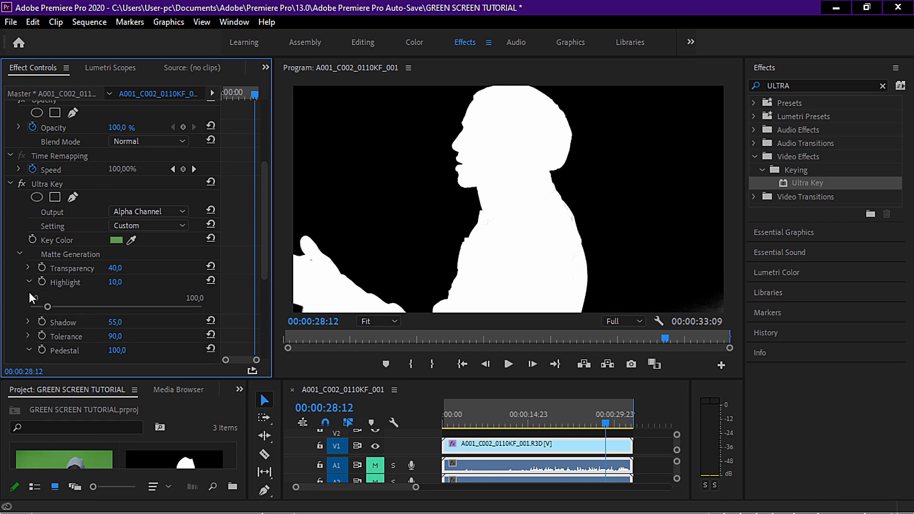
pyautogui.moveTo(50, 309); pyautogui.dragTo(5, 311)
pyautogui.click(31, 279)
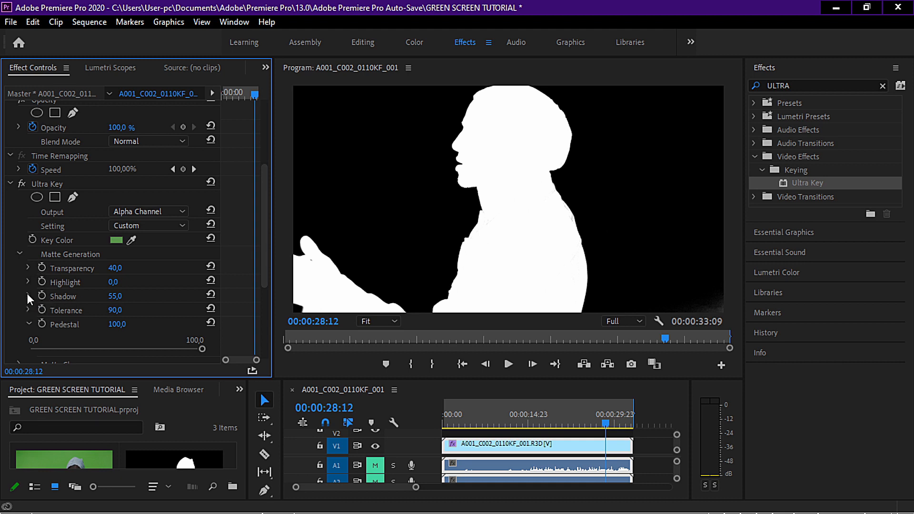
# Test higher and lower Shadow values in Ultra Key's Matte Generation settings and set Shadow to 45
pyautogui.click(27, 296)
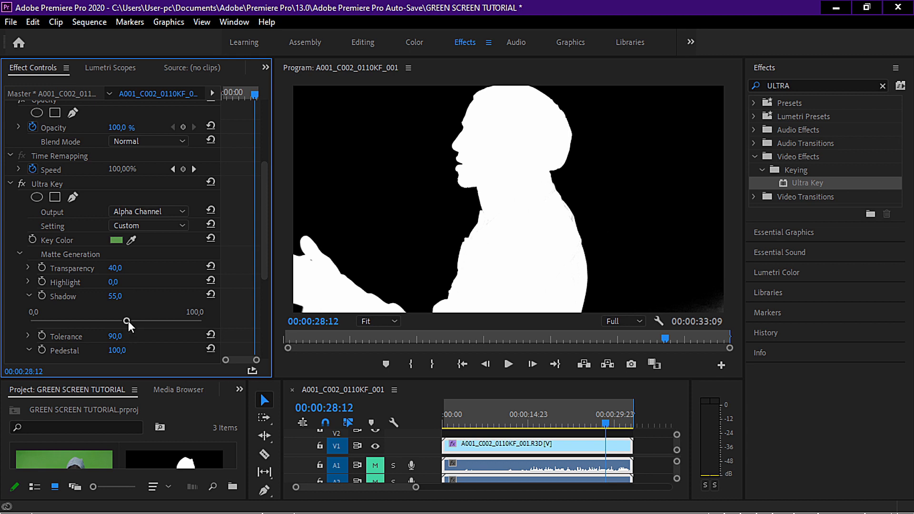
pyautogui.moveTo(127, 321); pyautogui.dragTo(177, 321)
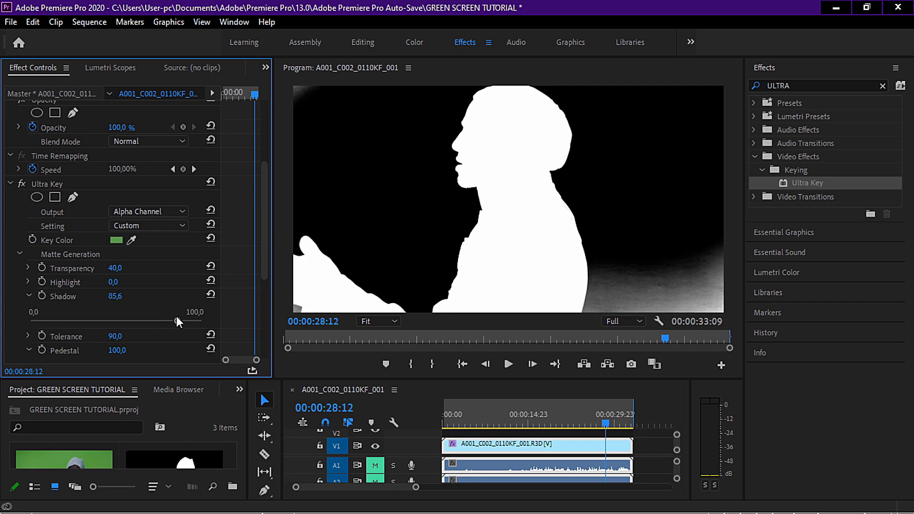
pyautogui.moveTo(178, 321); pyautogui.dragTo(106, 324)
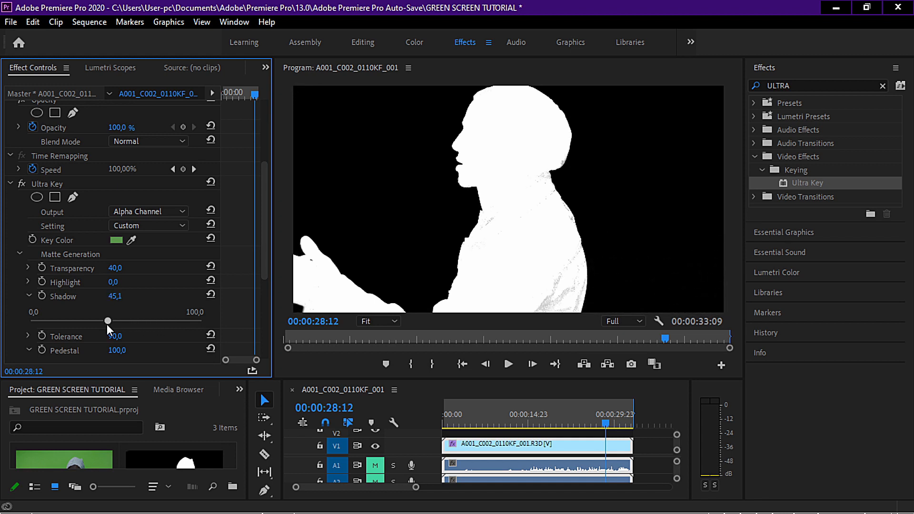
pyautogui.click(116, 296)
pyautogui.write('45')
pyautogui.press('Return')
# At 00:00:22:06, lower the Matte Generation Shadow value to 37.7 and check the matte at 00:00:26:16 and 00:00:21:21
pyautogui.moveTo(606, 424); pyautogui.dragTo(571, 424)
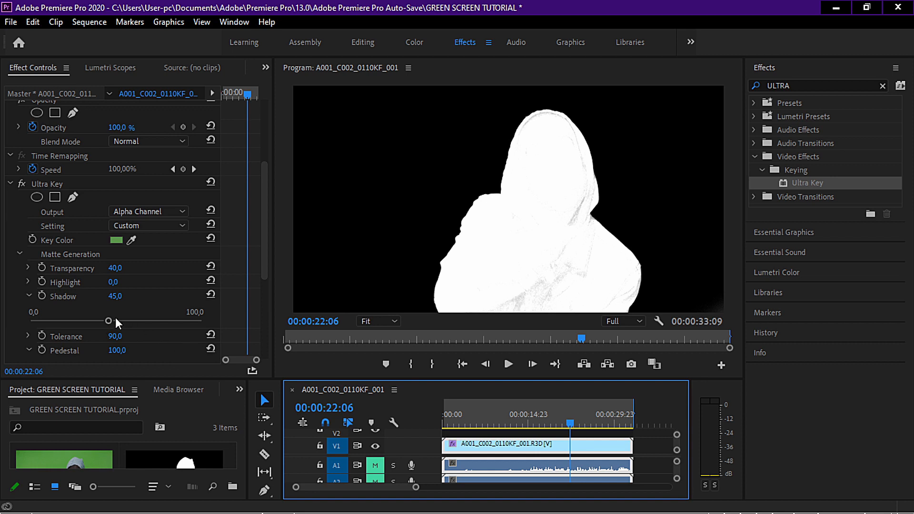
pyautogui.moveTo(109, 320); pyautogui.dragTo(96, 327)
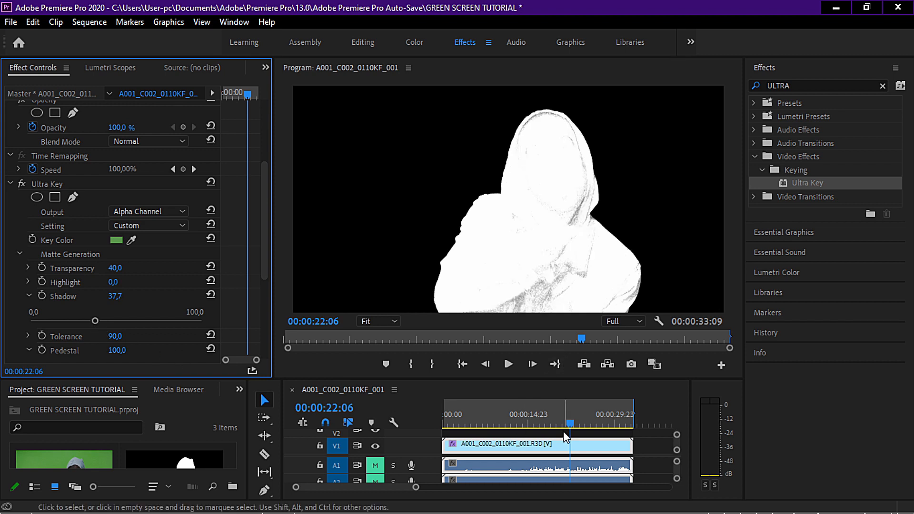
pyautogui.moveTo(570, 423); pyautogui.dragTo(596, 434)
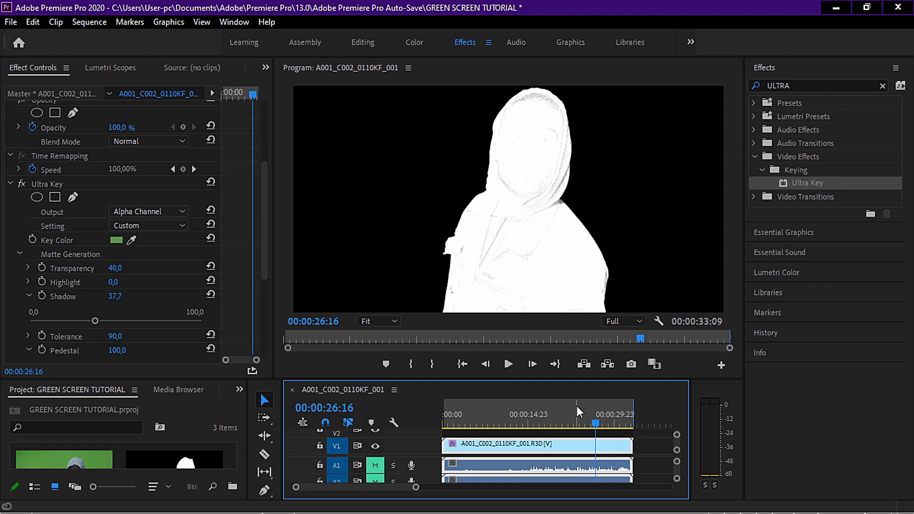
pyautogui.moveTo(595, 420); pyautogui.dragTo(569, 424)
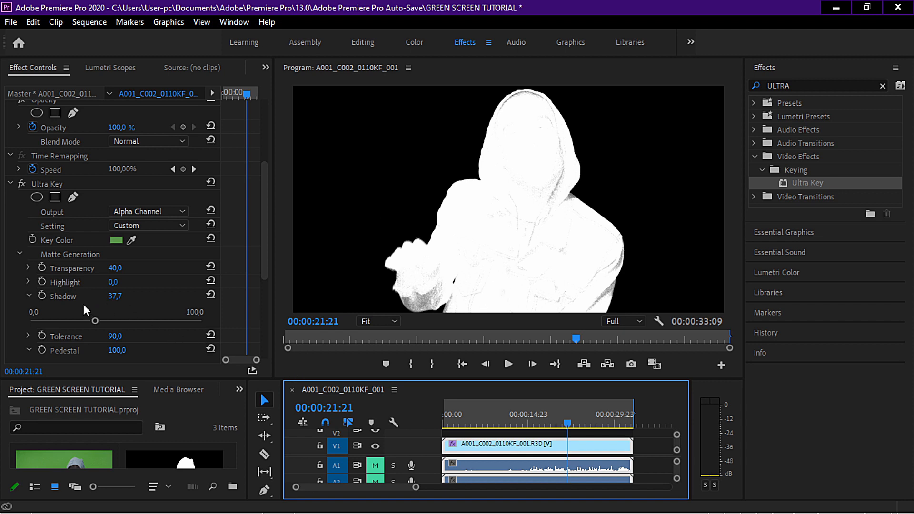
# Test the Transparency range in Ultra Key's Matte Generation settings at 00:00:21:21 and set the value to 13.6
pyautogui.click(27, 269)
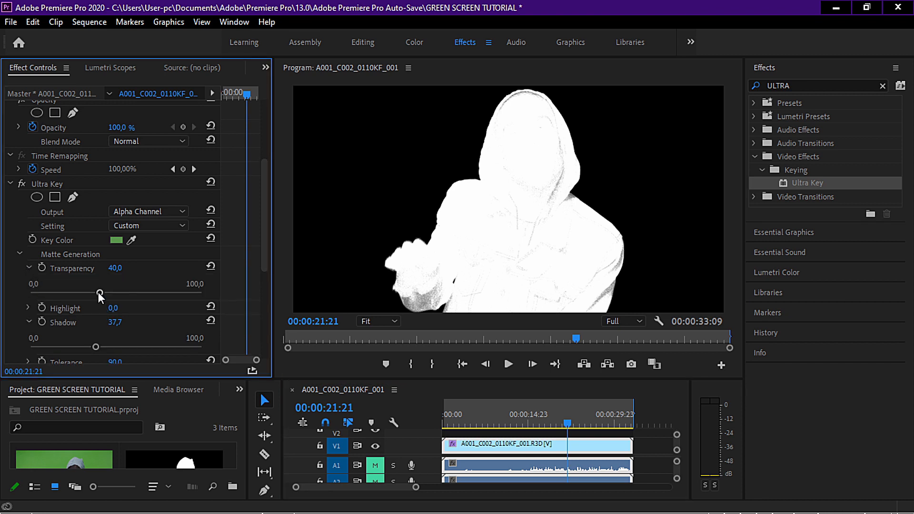
pyautogui.moveTo(98, 292); pyautogui.dragTo(186, 290)
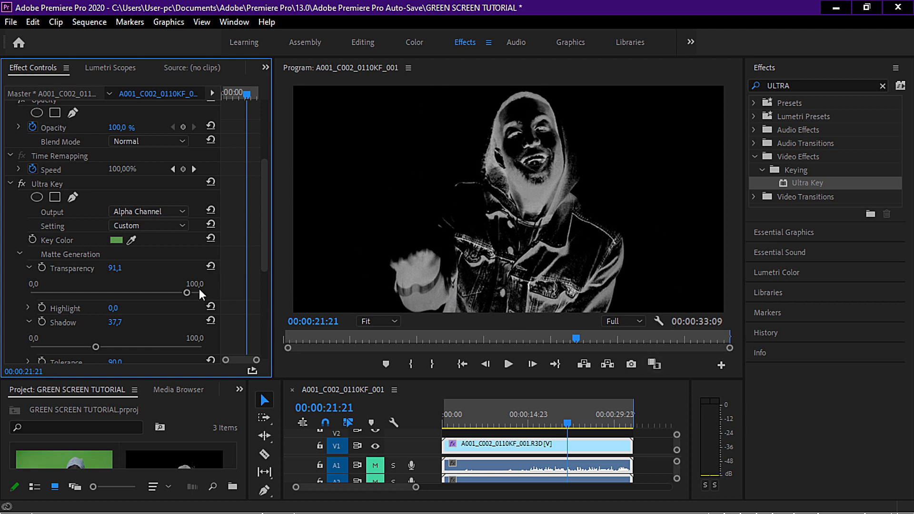
pyautogui.moveTo(185, 295); pyautogui.dragTo(33, 291)
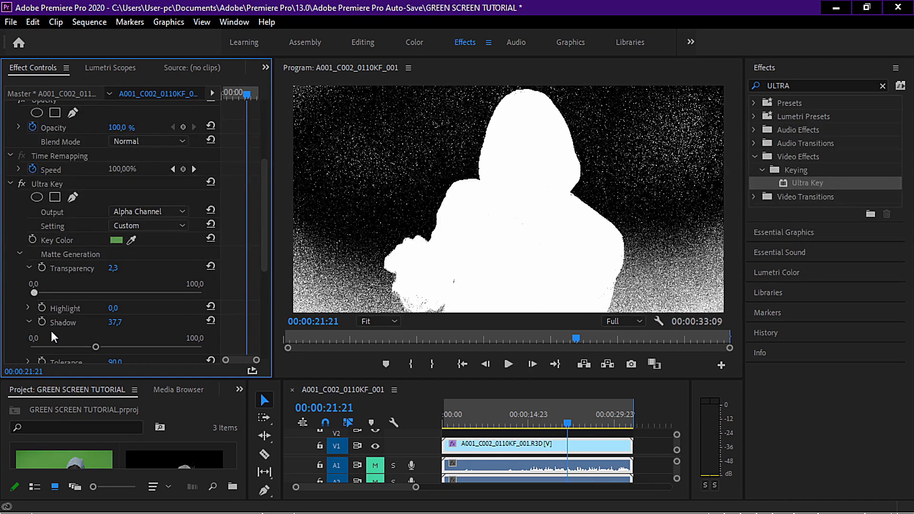
pyautogui.moveTo(34, 294); pyautogui.dragTo(38, 293)
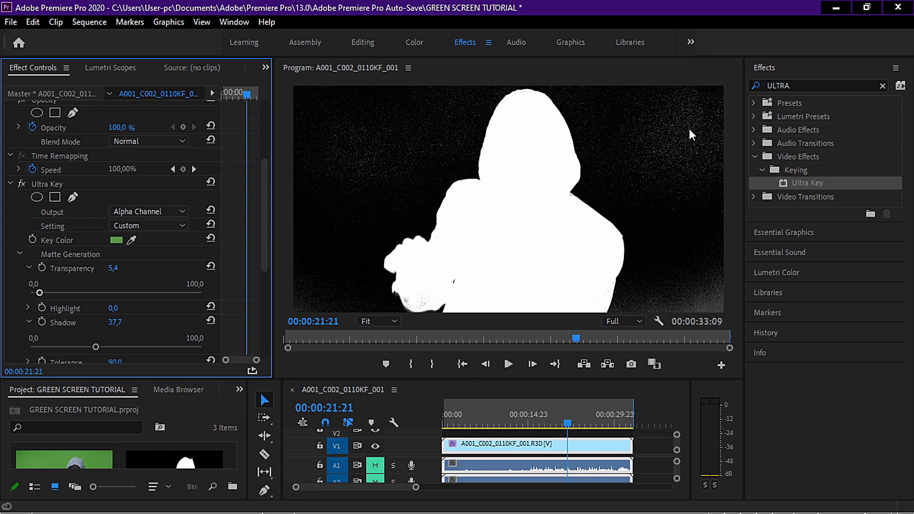
pyautogui.moveTo(38, 293); pyautogui.dragTo(53, 292)
# Set the Ultra Key output to Composite and view the keyed man at 00:00:16:15 with the preview zoom at 10%
pyautogui.moveTo(566, 421); pyautogui.dragTo(545, 424)
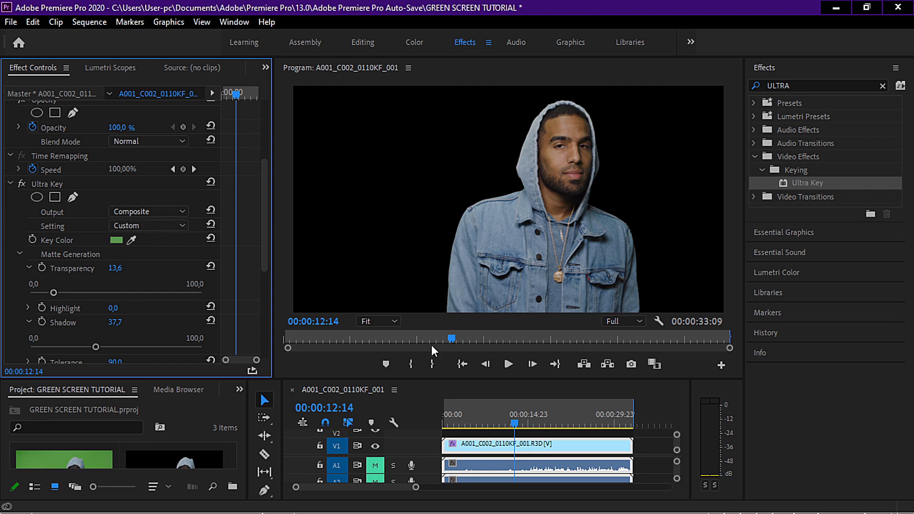
pyautogui.moveTo(450, 339); pyautogui.dragTo(503, 337)
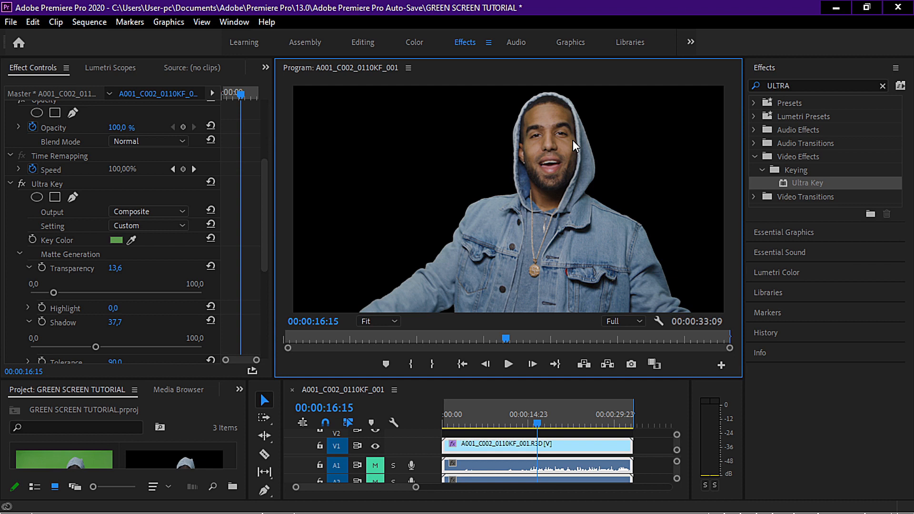
pyautogui.click(386, 321)
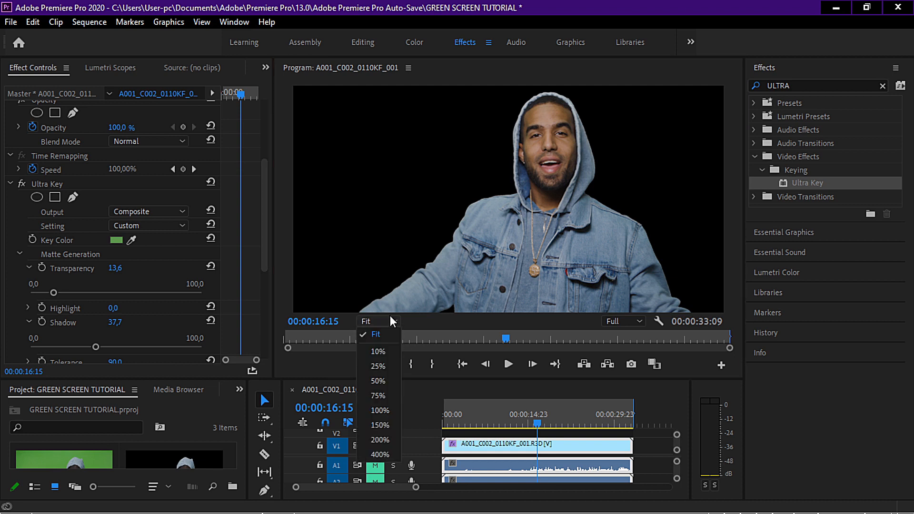
pyautogui.click(378, 351)
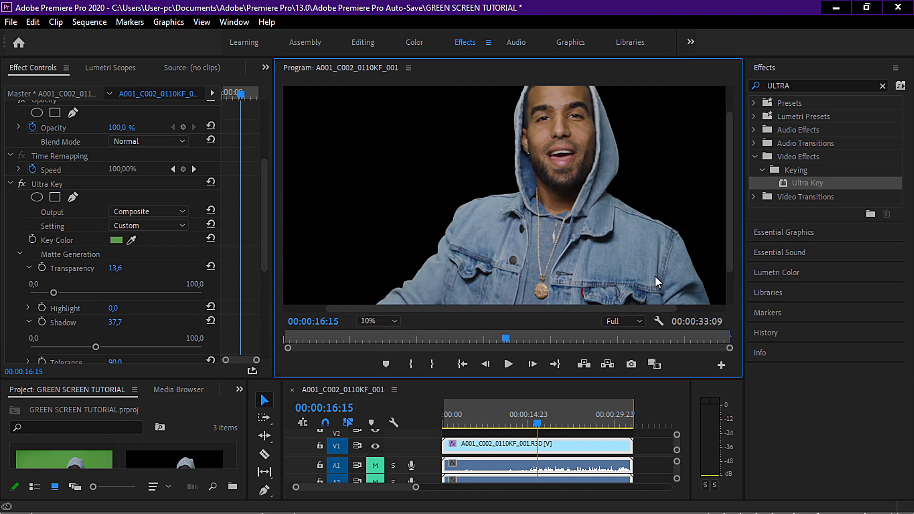
pyautogui.scroll(2, 726, 167)
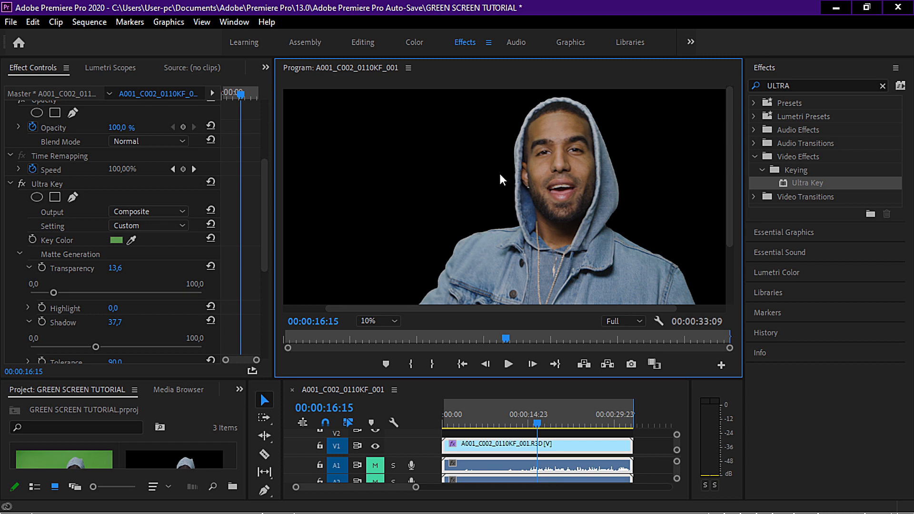
# Adjust the Range value in Ultra Key's Spill Suppression settings, testing about 80 and settling on 63
pyautogui.moveTo(268, 180); pyautogui.dragTo(267, 225)
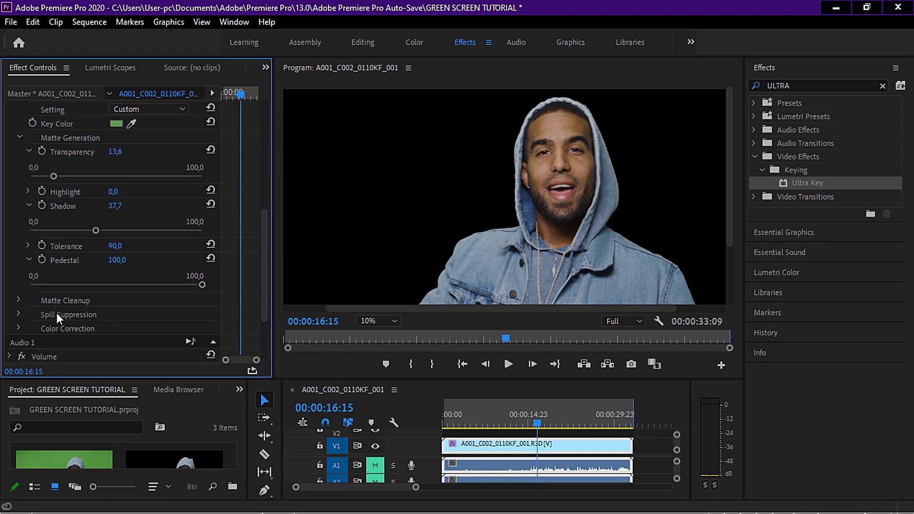
pyautogui.click(19, 315)
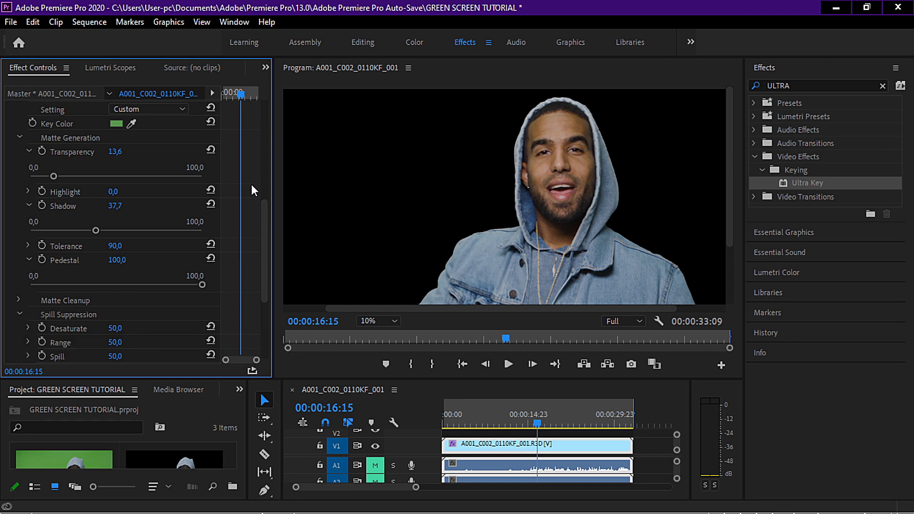
pyautogui.moveTo(267, 214); pyautogui.dragTo(267, 238)
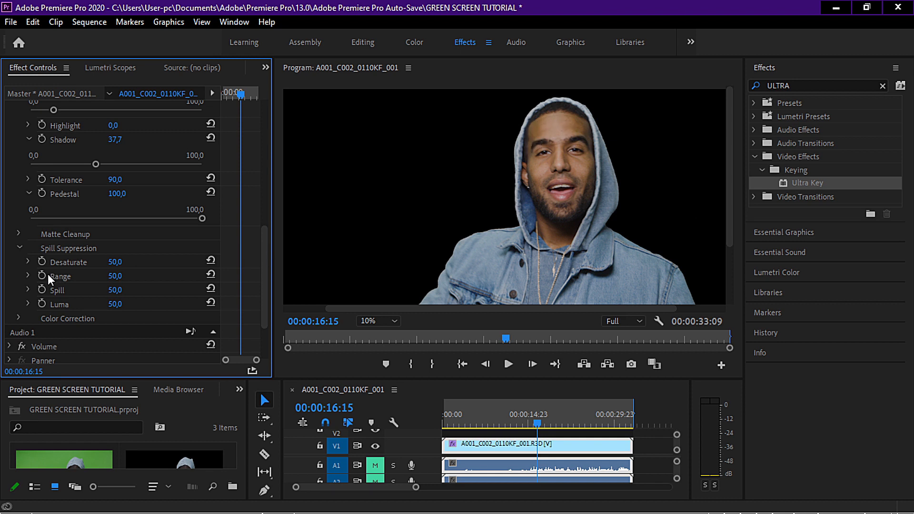
pyautogui.click(28, 276)
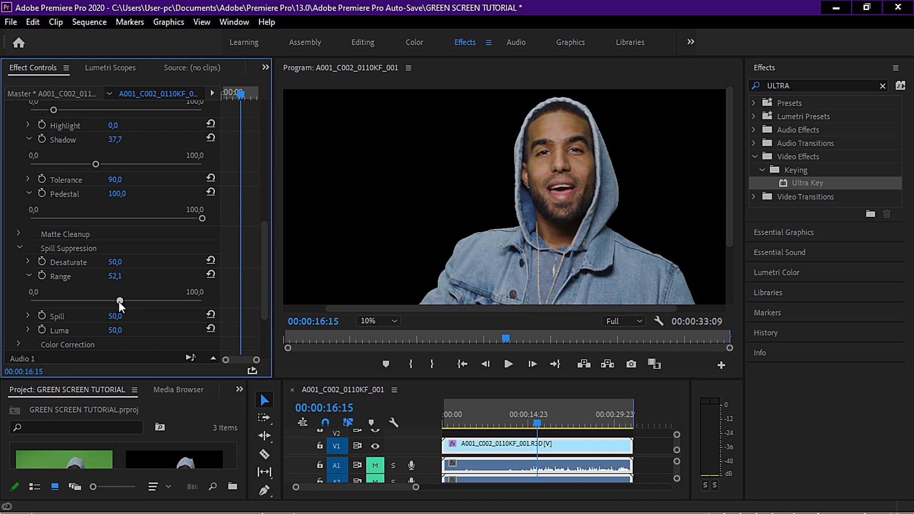
pyautogui.moveTo(138, 303); pyautogui.dragTo(168, 301)
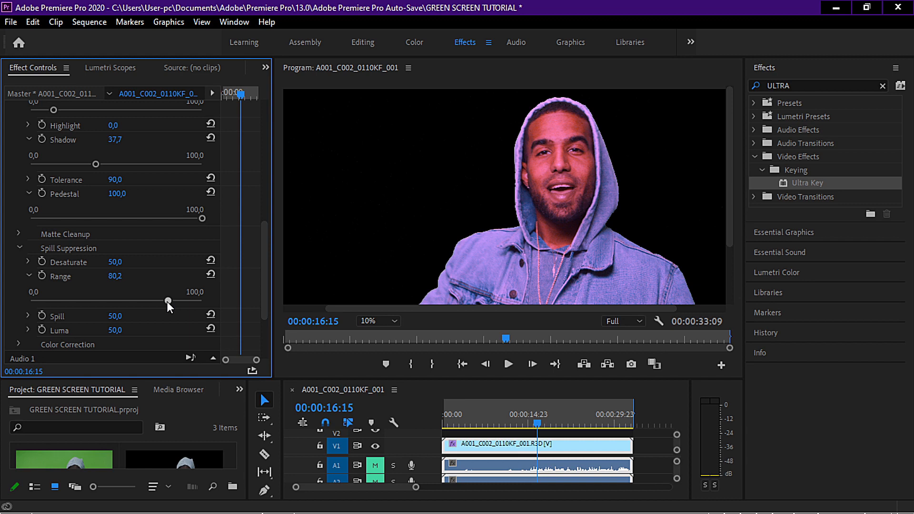
pyautogui.moveTo(167, 301); pyautogui.dragTo(166, 302)
pyautogui.moveTo(167, 301); pyautogui.dragTo(150, 301)
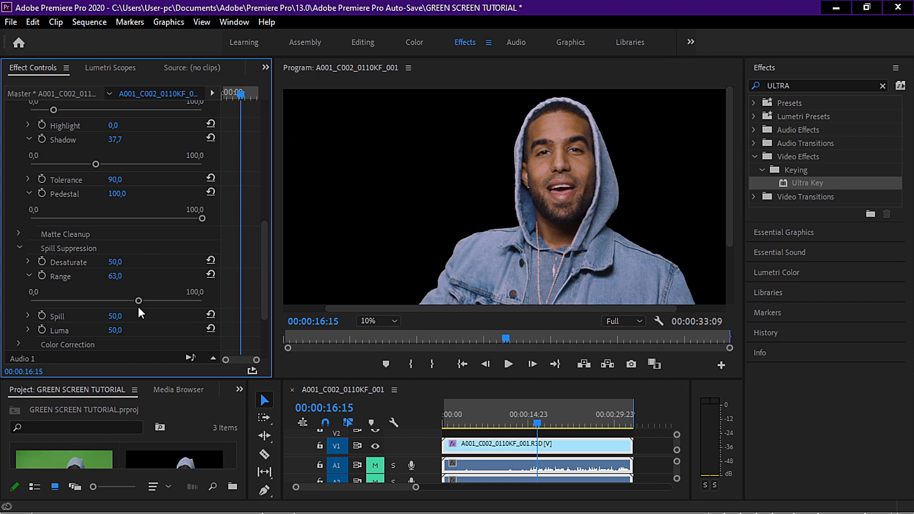
# Draw a small closed triangular opacity mask on the man's forehead using the Pen tool
pyautogui.moveTo(206, 510)
pyautogui.scroll(2, 268, 250)
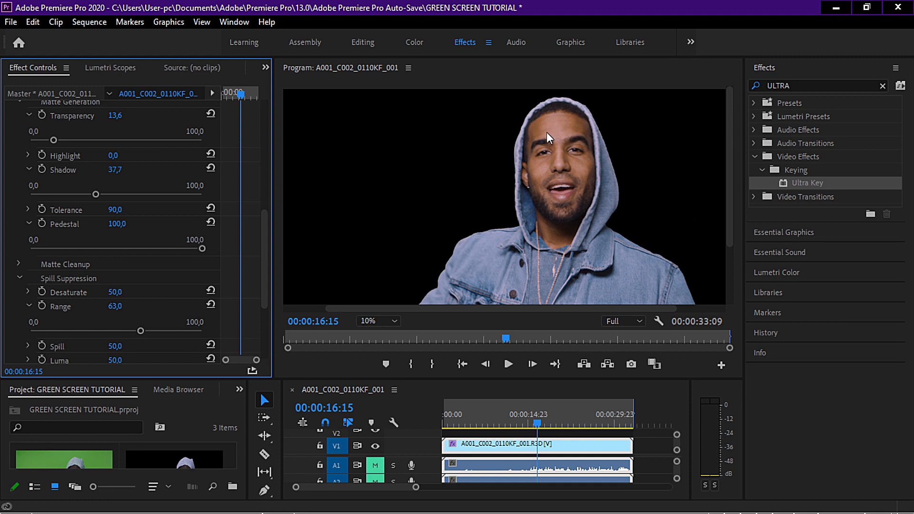
pyautogui.moveTo(263, 221); pyautogui.dragTo(275, 133)
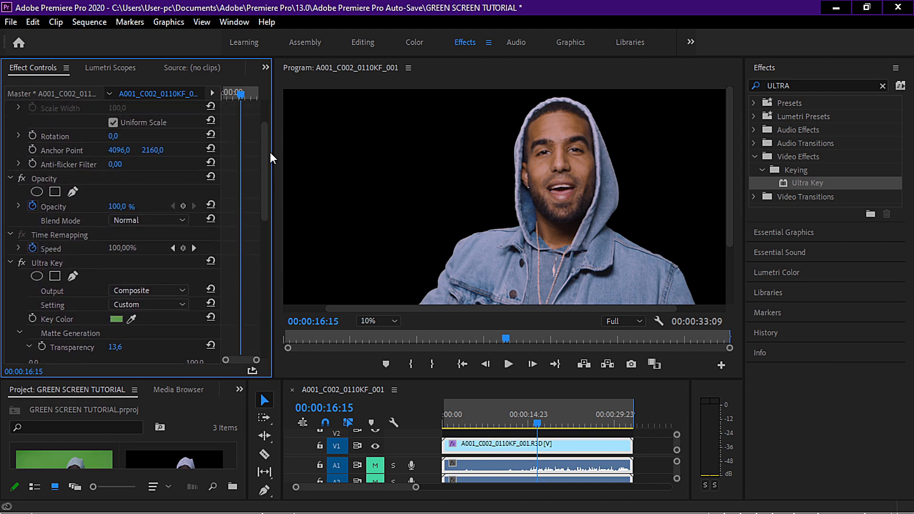
pyautogui.click(73, 191)
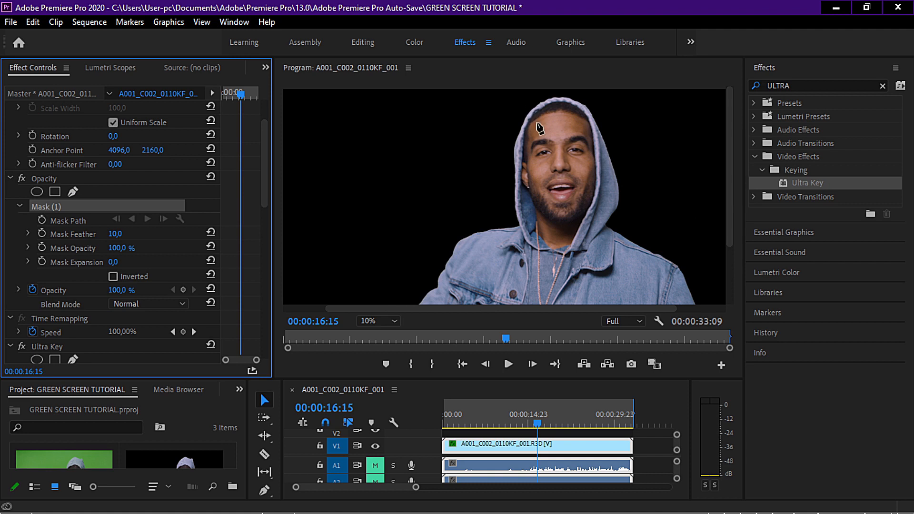
pyautogui.click(541, 121)
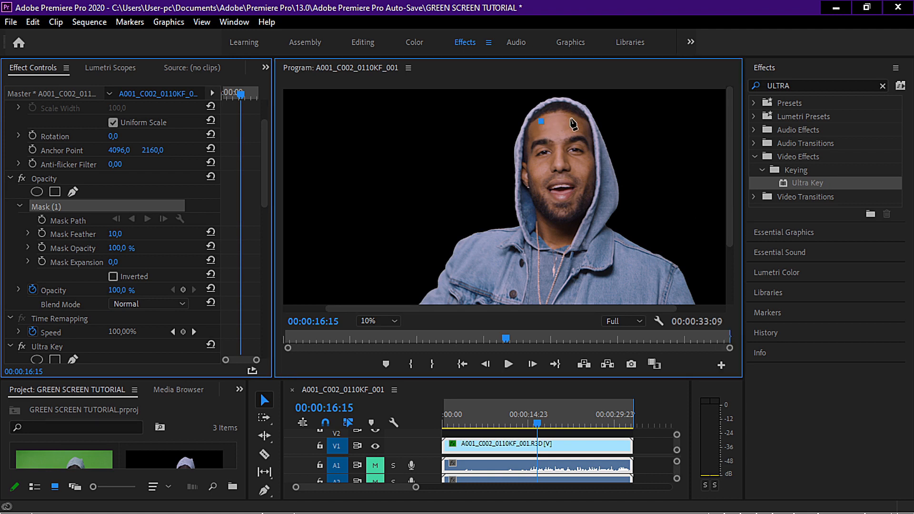
pyautogui.click(571, 119)
pyautogui.click(563, 136)
pyautogui.click(542, 123)
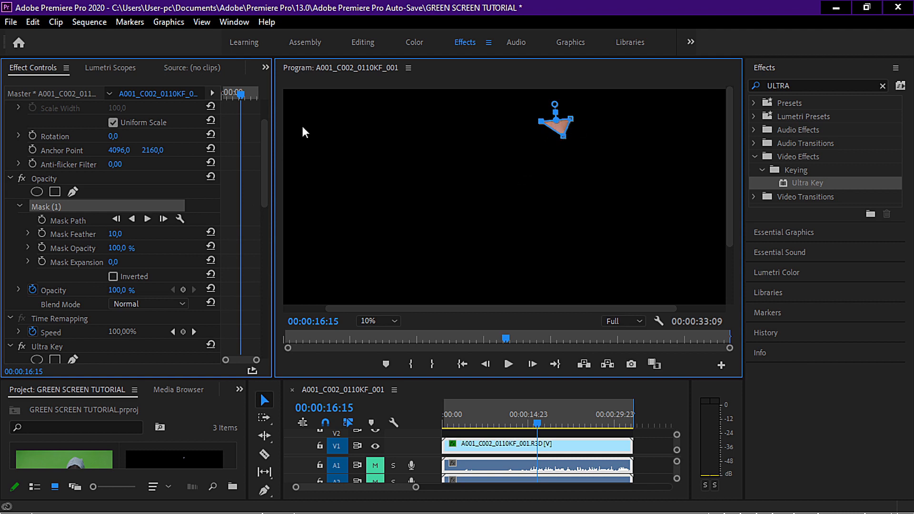
# In the Color workspace, examine the masked skin tone in enlarged Lumetri Scopes, and return to the clip's effect controls
pyautogui.click(424, 43)
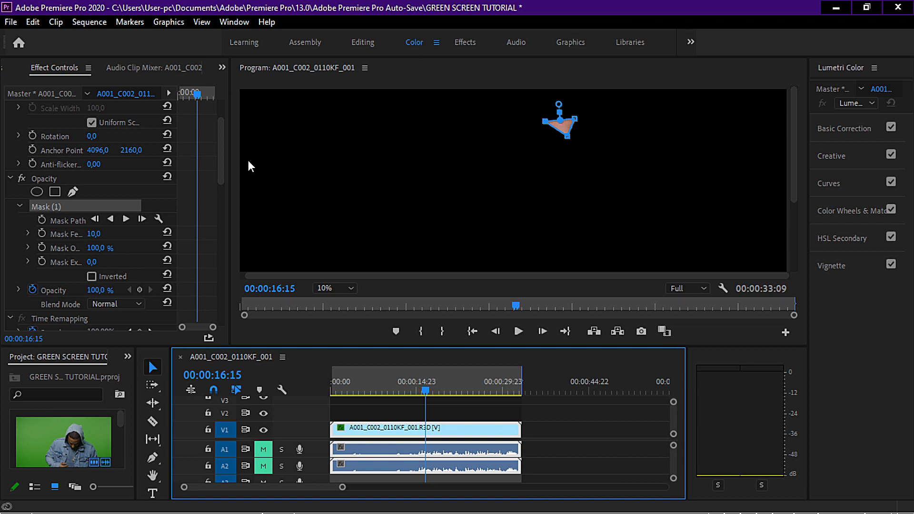
pyautogui.moveTo(229, 170); pyautogui.dragTo(380, 174)
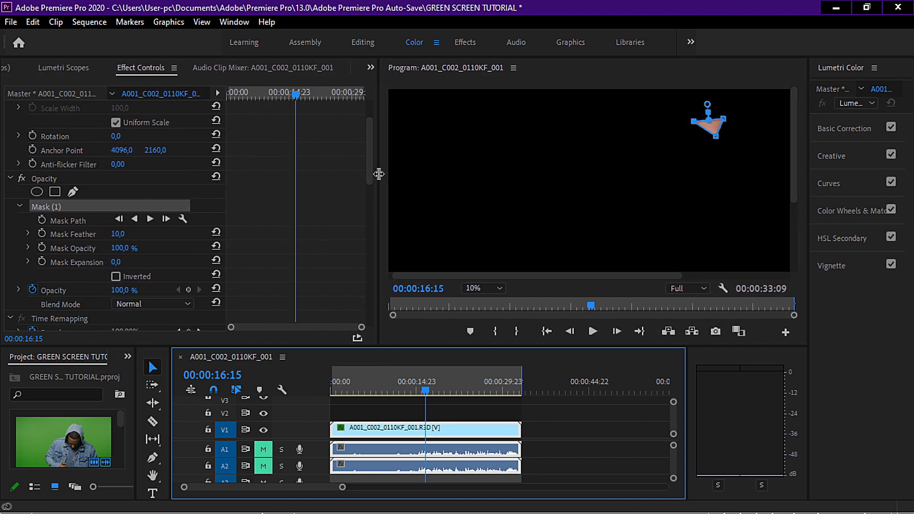
pyautogui.click(61, 67)
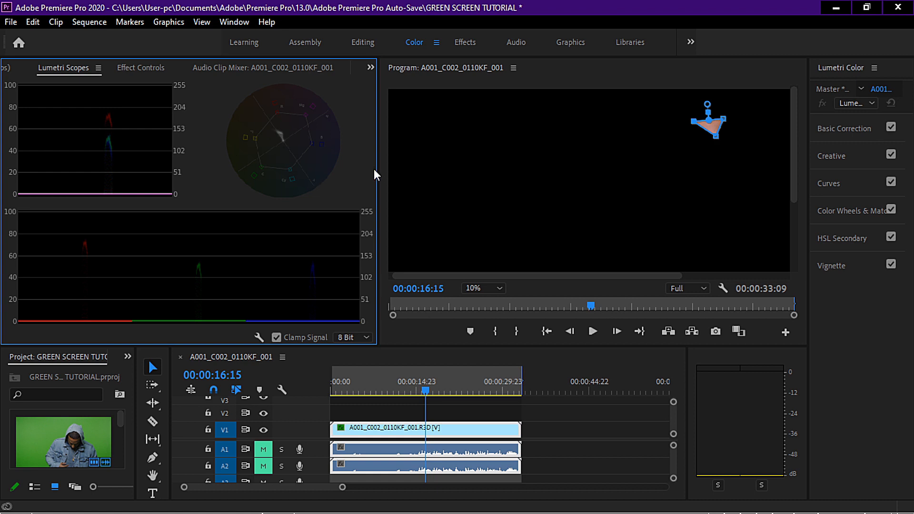
pyautogui.moveTo(377, 161); pyautogui.dragTo(508, 162)
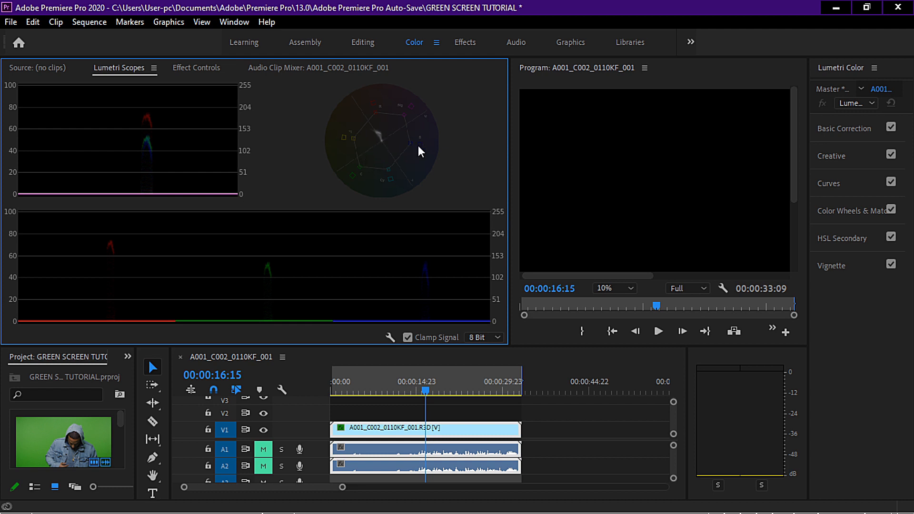
pyautogui.moveTo(509, 189); pyautogui.dragTo(592, 191)
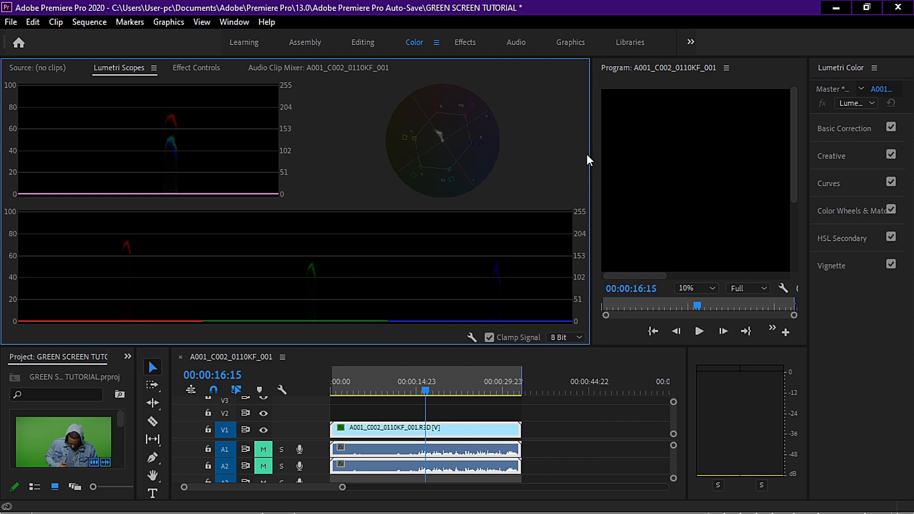
pyautogui.moveTo(589, 149); pyautogui.dragTo(408, 138)
pyautogui.click(196, 68)
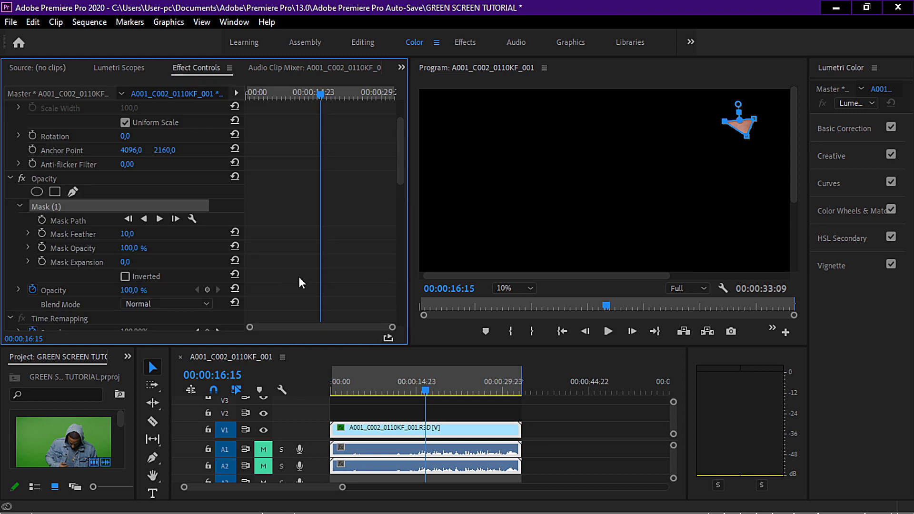
# Raise the Range in Ultra Key's Spill Suppression settings above 66 and remove the opacity mask from the man's forehead
pyautogui.scroll(-10, 399, 192)
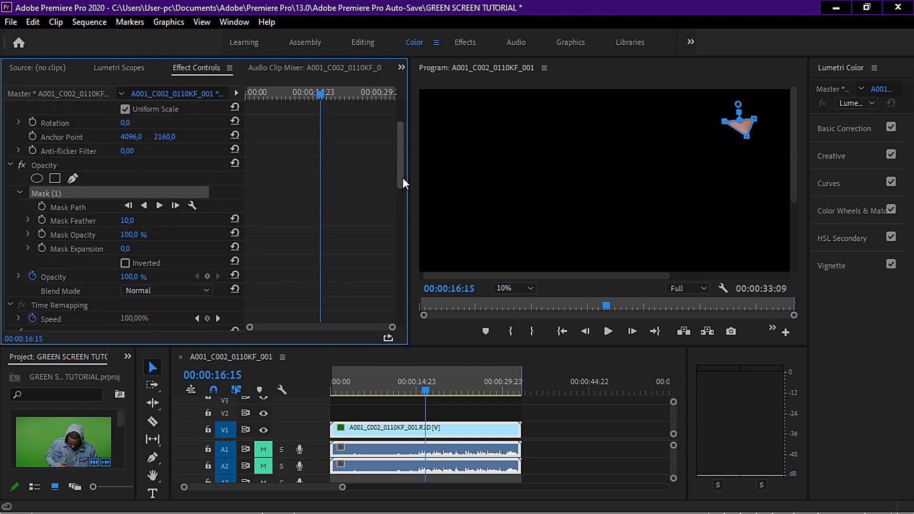
pyautogui.moveTo(398, 248); pyautogui.dragTo(398, 294)
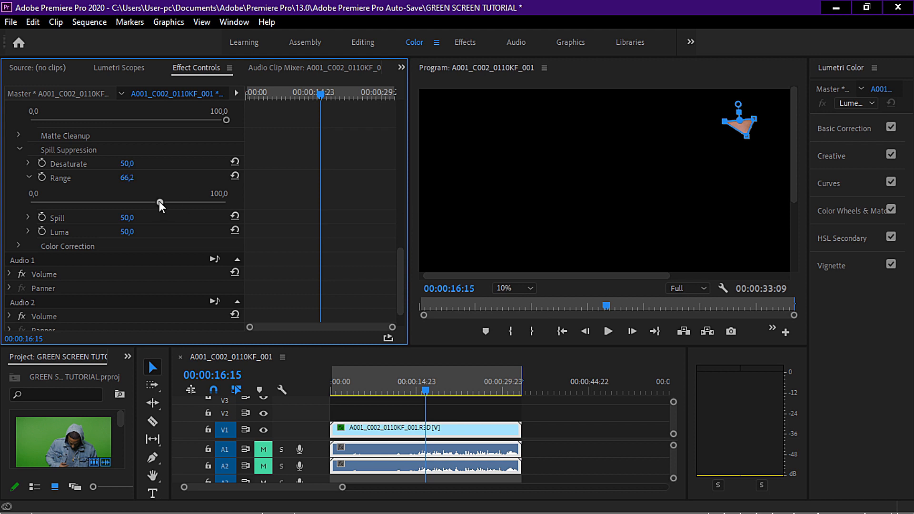
pyautogui.moveTo(161, 202); pyautogui.dragTo(167, 201)
pyautogui.moveTo(401, 258); pyautogui.dragTo(402, 89)
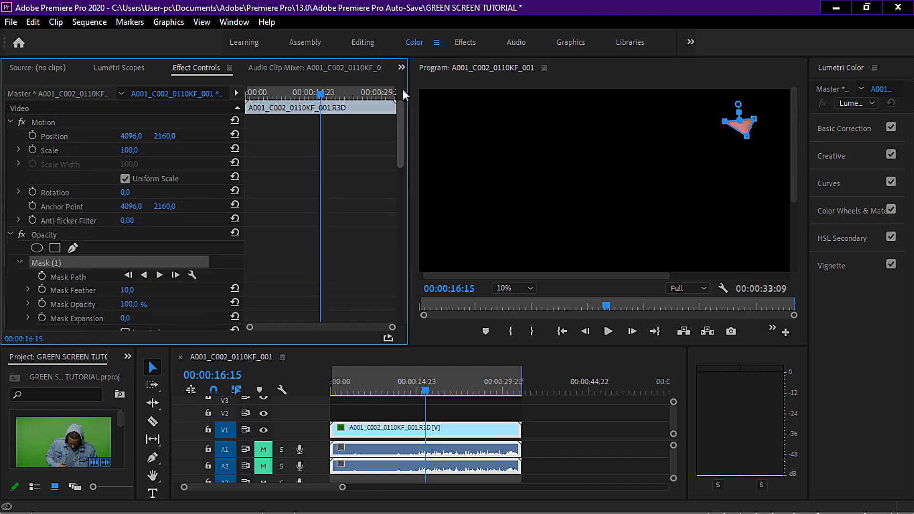
pyautogui.rightClick(50, 265)
pyautogui.click(84, 324)
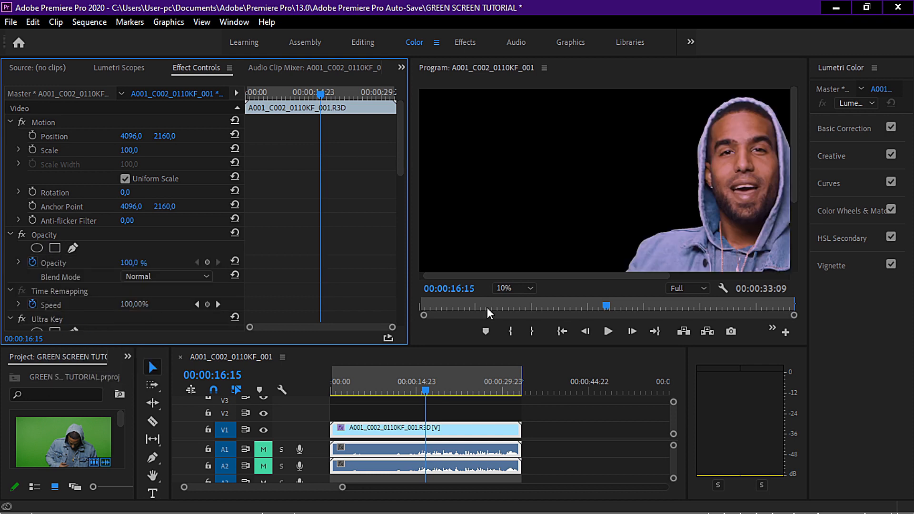
# Increase Ultra Key's Spill Suppression Range to about 74 on the unmasked clip
pyautogui.moveTo(400, 146); pyautogui.dragTo(400, 252)
pyautogui.scroll(-2, 178, 270)
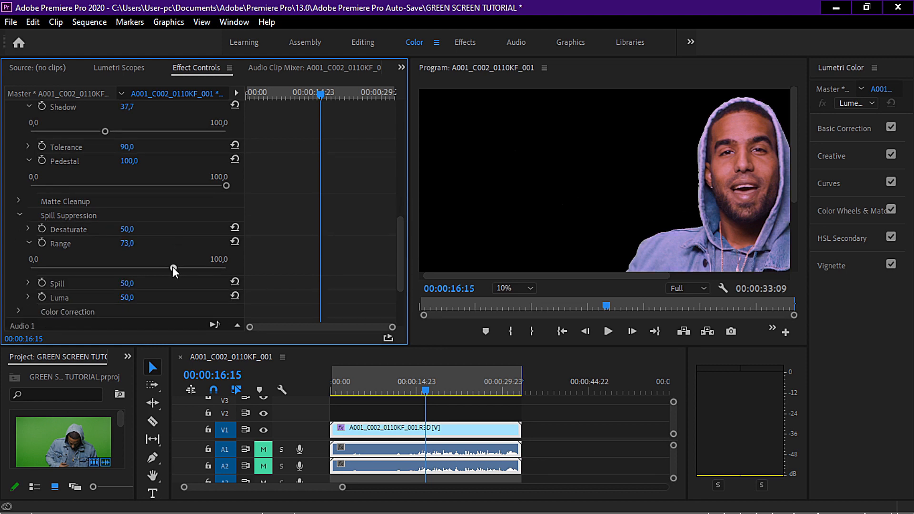
pyautogui.moveTo(173, 266); pyautogui.dragTo(174, 267)
# Draw a small closed triangular opacity mask over the forehead skin using the Pen tool
pyautogui.moveTo(402, 228); pyautogui.dragTo(392, 94)
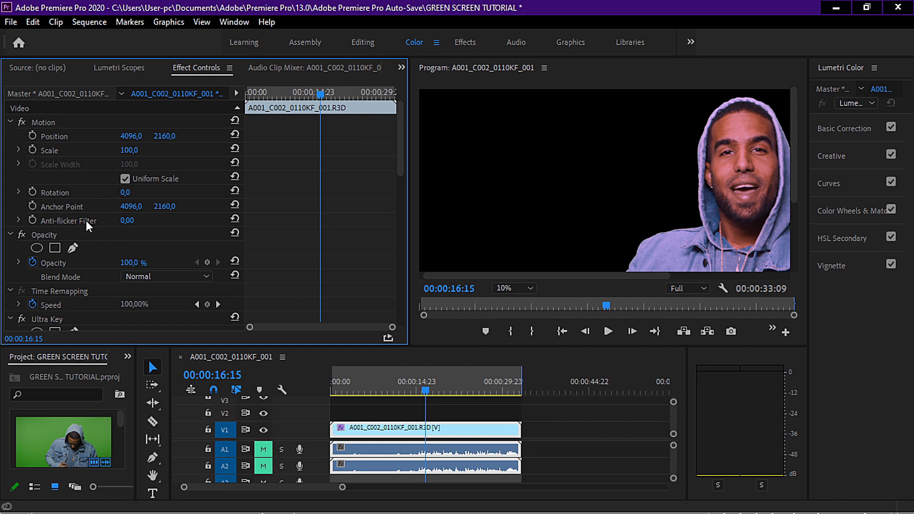
pyautogui.click(72, 247)
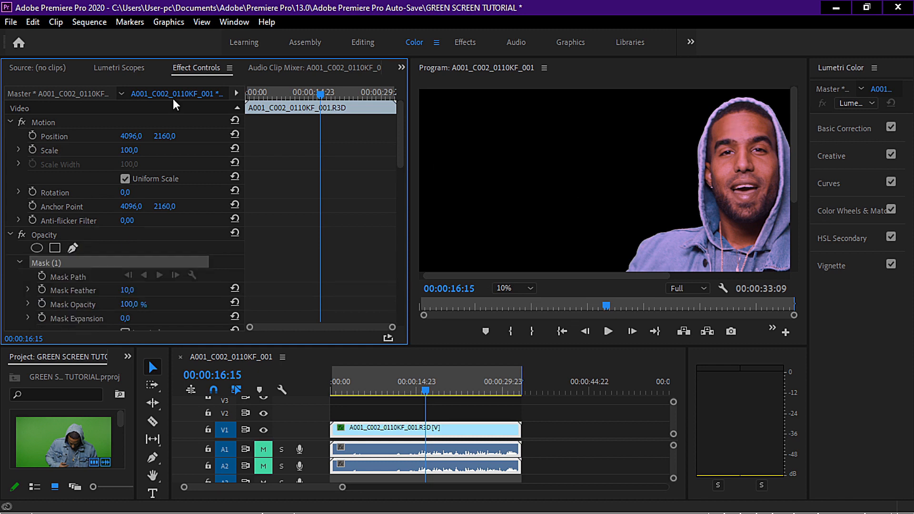
pyautogui.click(725, 122)
pyautogui.click(757, 117)
pyautogui.click(745, 137)
pyautogui.click(725, 123)
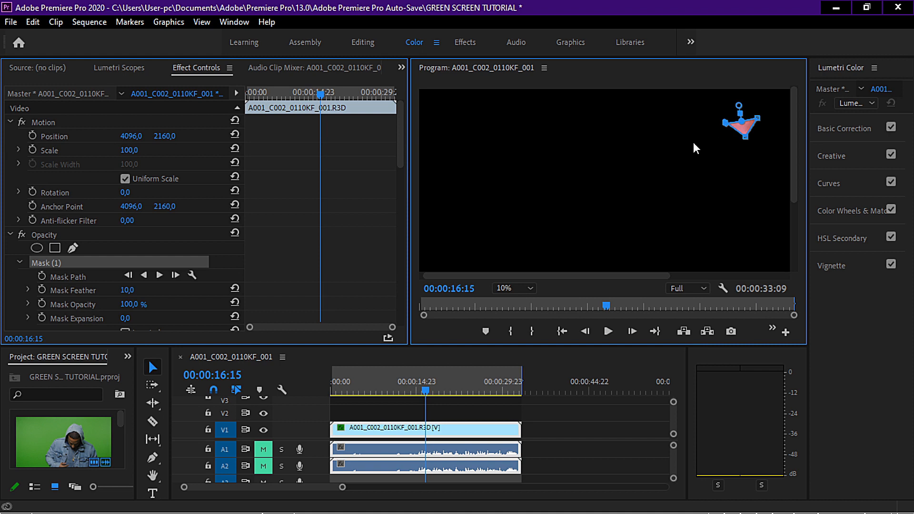
# Examine the masked forehead's skin tone on the vectorscope in Lumetri Scopes, temporarily enlarging the scopes
pyautogui.click(119, 68)
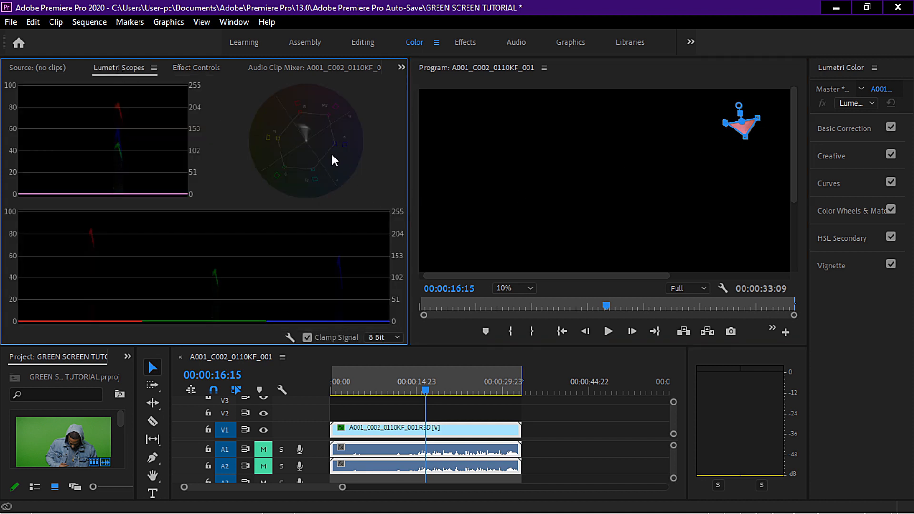
pyautogui.moveTo(408, 152); pyautogui.dragTo(549, 159)
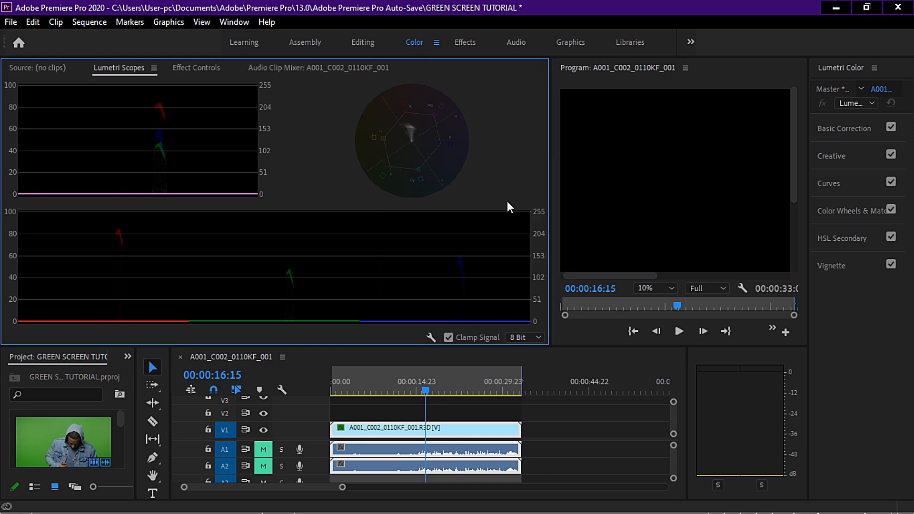
pyautogui.moveTo(549, 173); pyautogui.dragTo(421, 174)
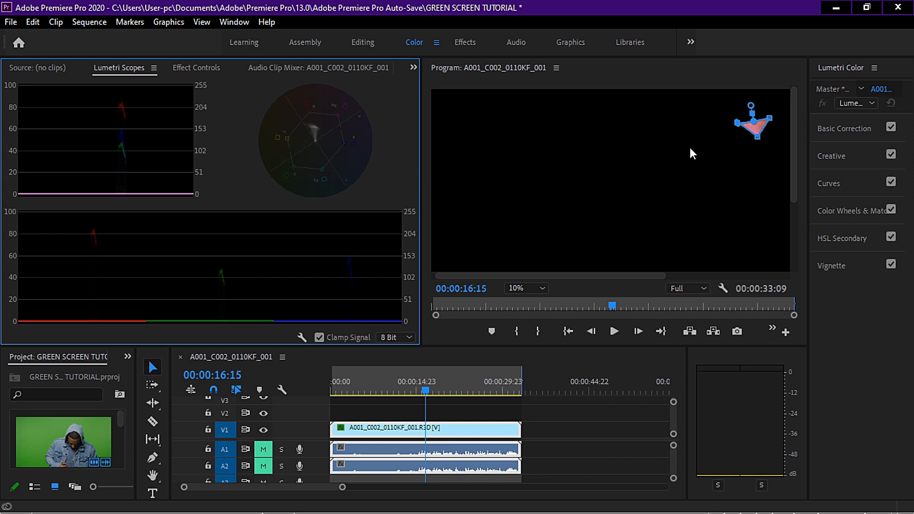
# In Lumetri Color's Curves, sample the masked skin tone with the Hue vs Hue eyedropper and bring the sampled points into view
pyautogui.click(835, 184)
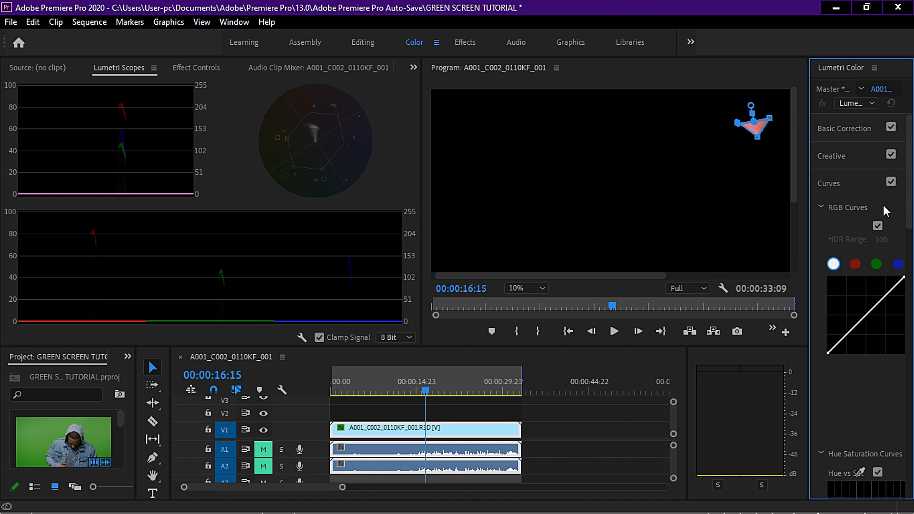
pyautogui.moveTo(909, 176); pyautogui.dragTo(910, 262)
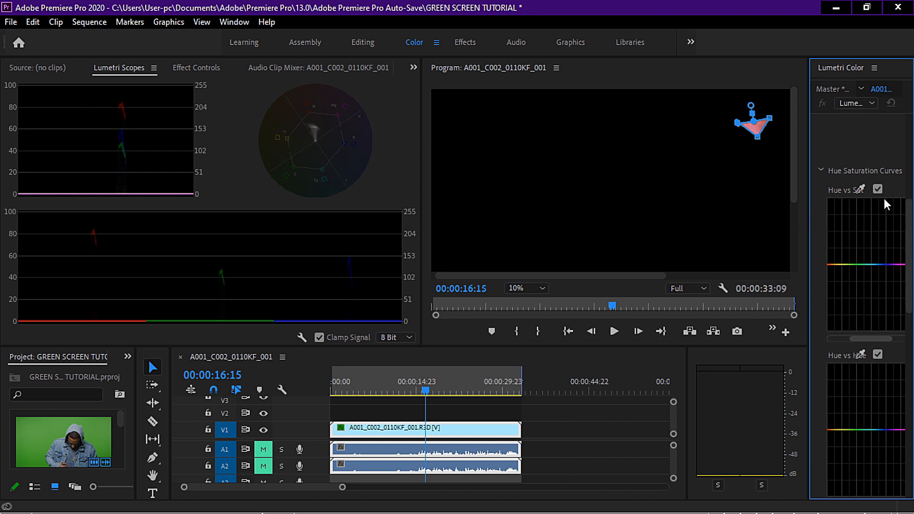
pyautogui.moveTo(910, 232); pyautogui.dragTo(910, 270)
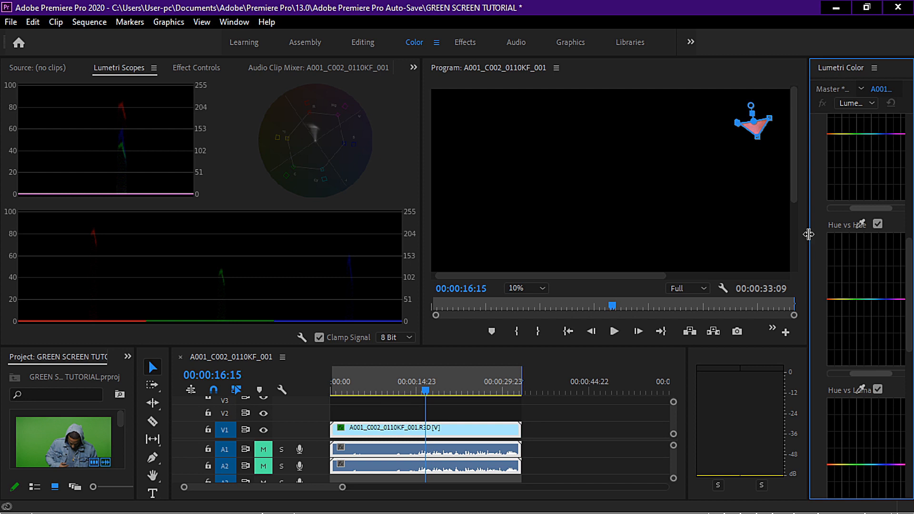
pyautogui.moveTo(809, 234); pyautogui.dragTo(721, 241)
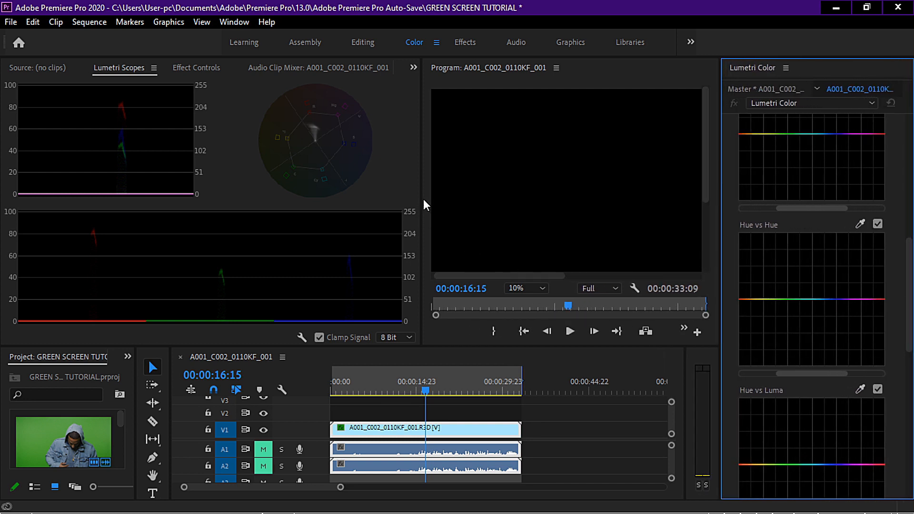
pyautogui.moveTo(424, 199); pyautogui.dragTo(306, 198)
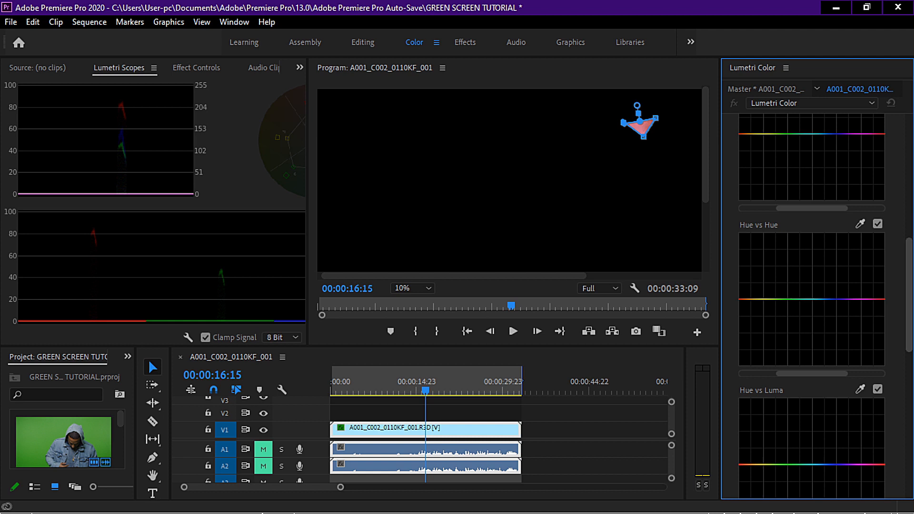
pyautogui.moveTo(909, 260); pyautogui.dragTo(908, 270)
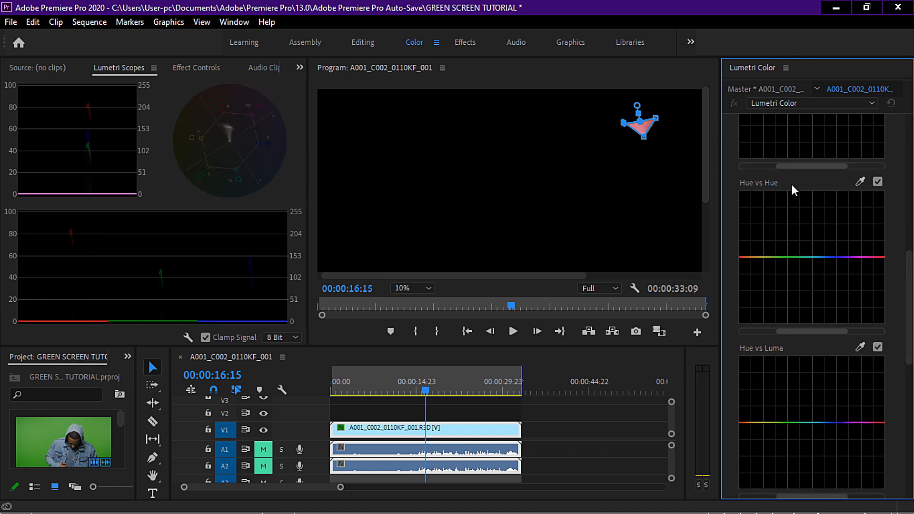
pyautogui.click(860, 181)
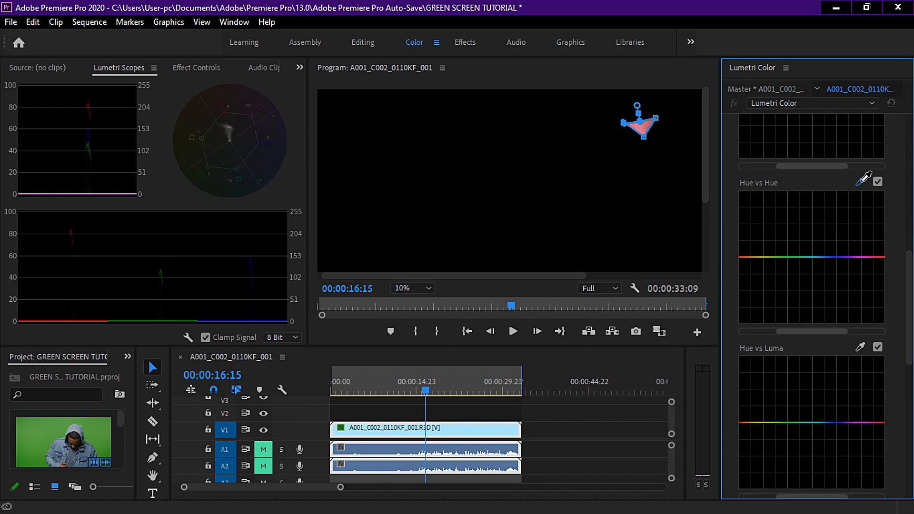
pyautogui.click(646, 124)
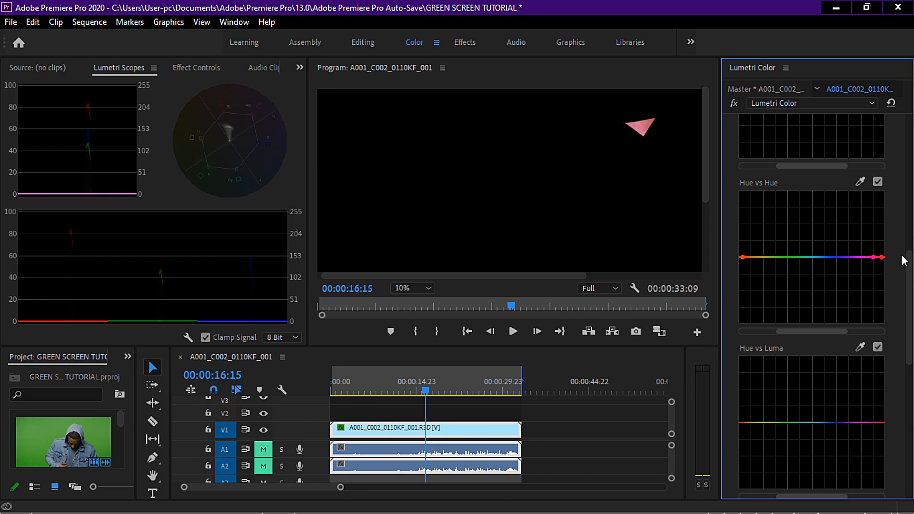
pyautogui.moveTo(818, 331); pyautogui.dragTo(867, 331)
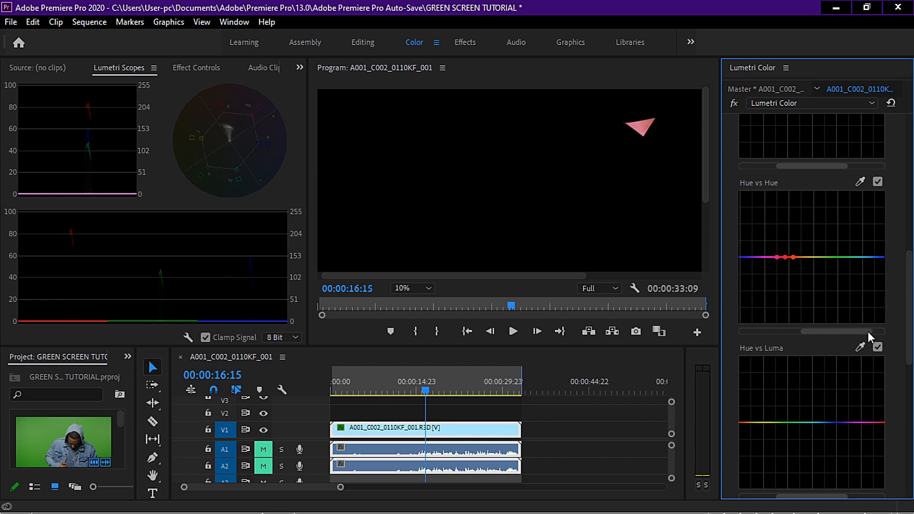
# Lower the middle sampled point on the Hue vs Hue curve slightly, aligning the trace with the vectorscope's skin-tone line
pyautogui.click(785, 257)
pyautogui.moveTo(306, 166); pyautogui.dragTo(500, 175)
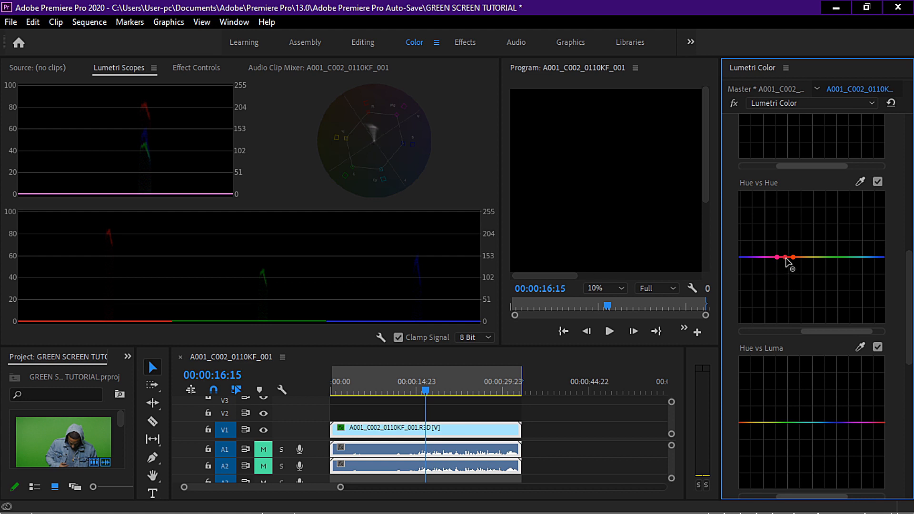
pyautogui.moveTo(786, 257); pyautogui.dragTo(785, 259)
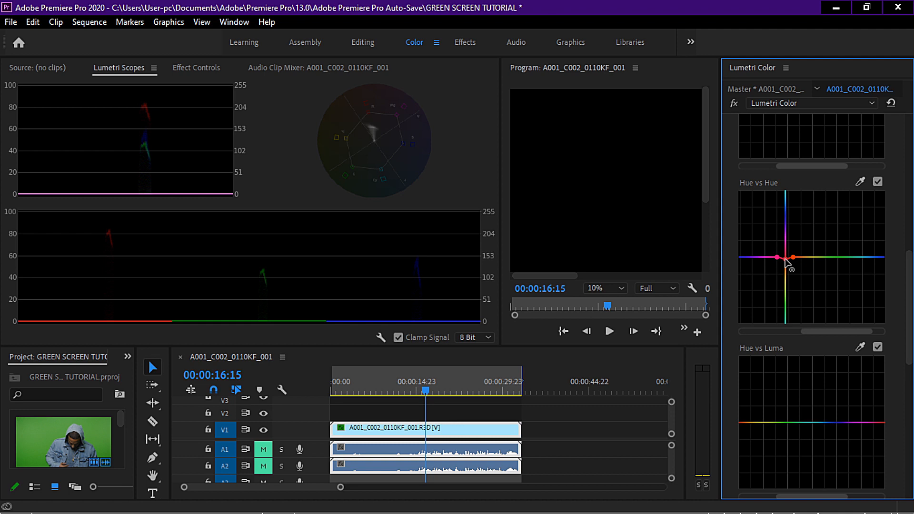
pyautogui.moveTo(785, 260); pyautogui.dragTo(785, 270)
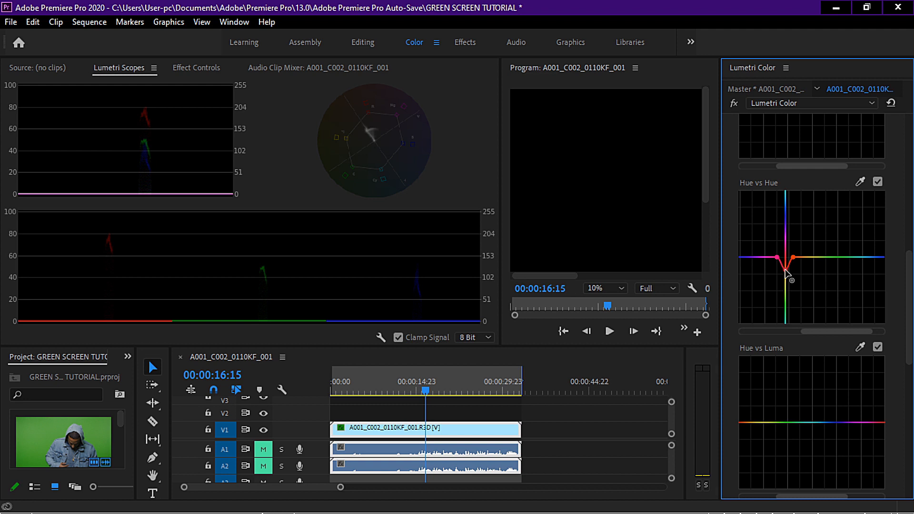
pyautogui.moveTo(784, 270); pyautogui.dragTo(784, 267)
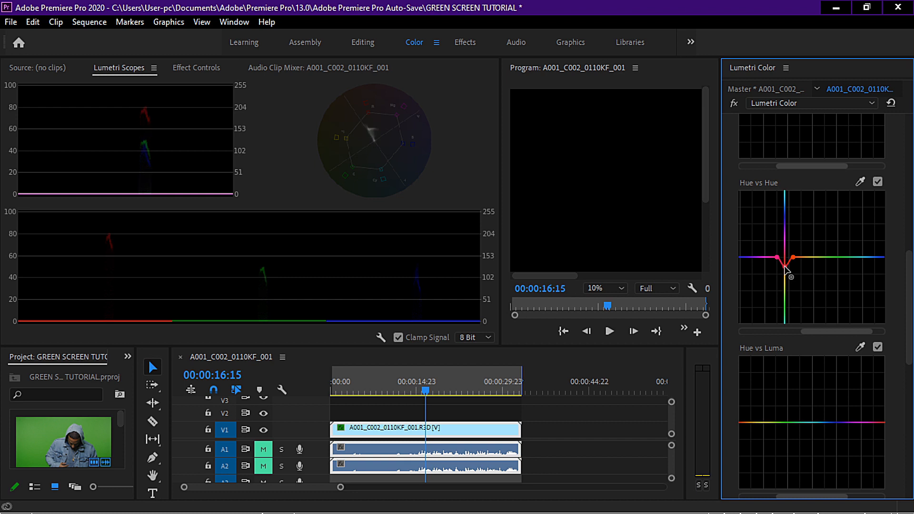
pyautogui.moveTo(785, 266); pyautogui.dragTo(785, 269)
pyautogui.moveTo(784, 268); pyautogui.dragTo(784, 267)
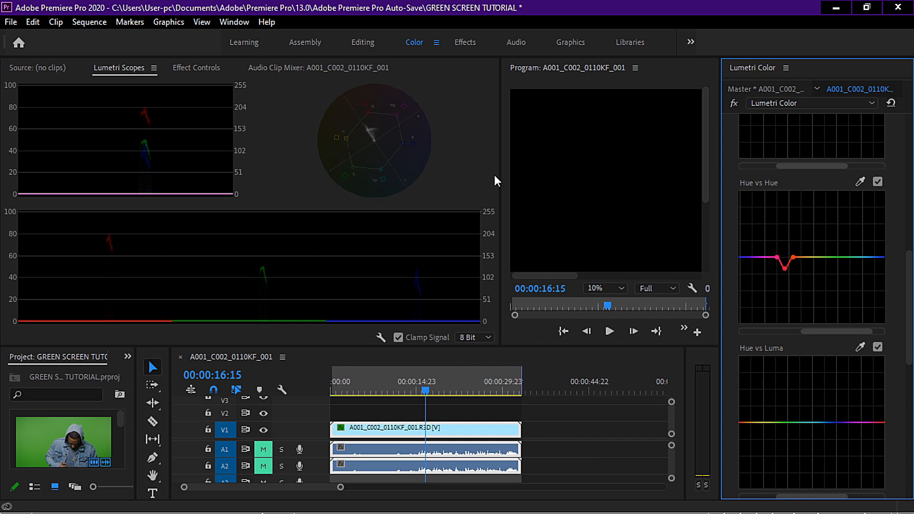
# Enlarge the program preview and cut the opacity mask from the clip's Opacity effect
pyautogui.moveTo(500, 161); pyautogui.dragTo(206, 145)
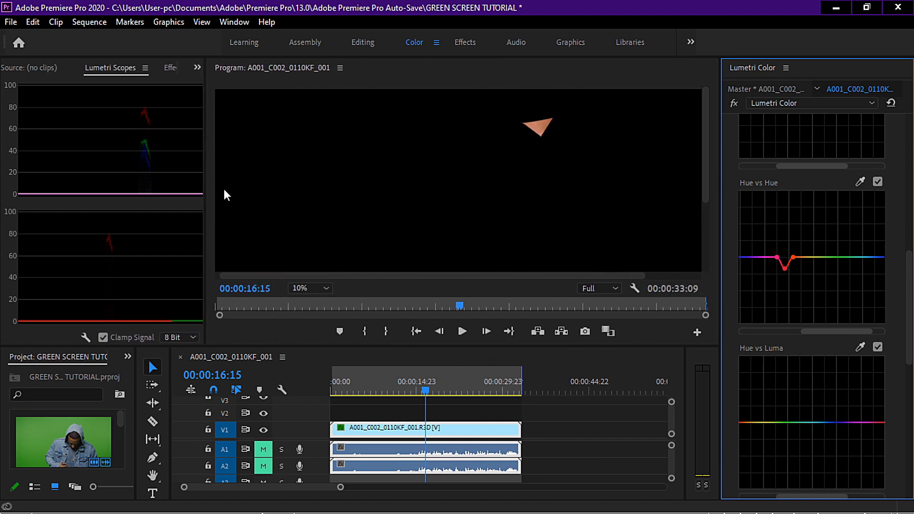
pyautogui.click(170, 67)
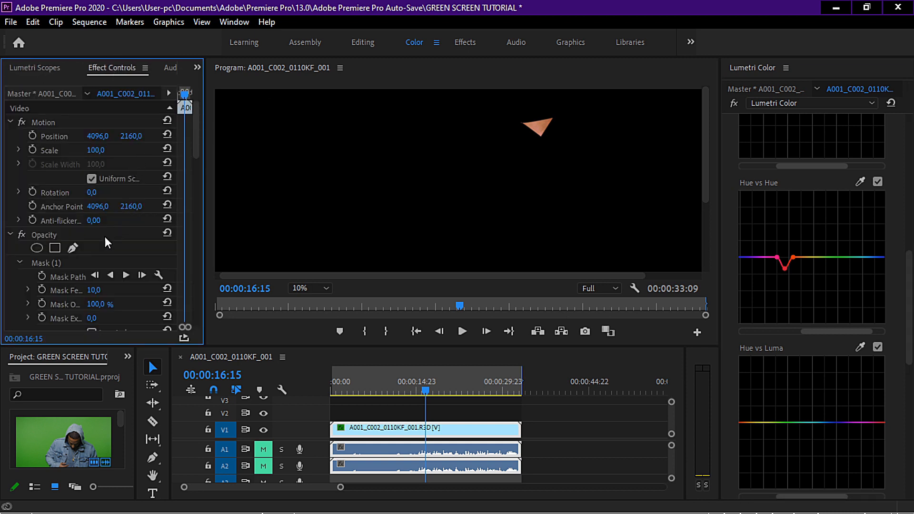
pyautogui.click(43, 264)
pyautogui.rightClick(53, 257)
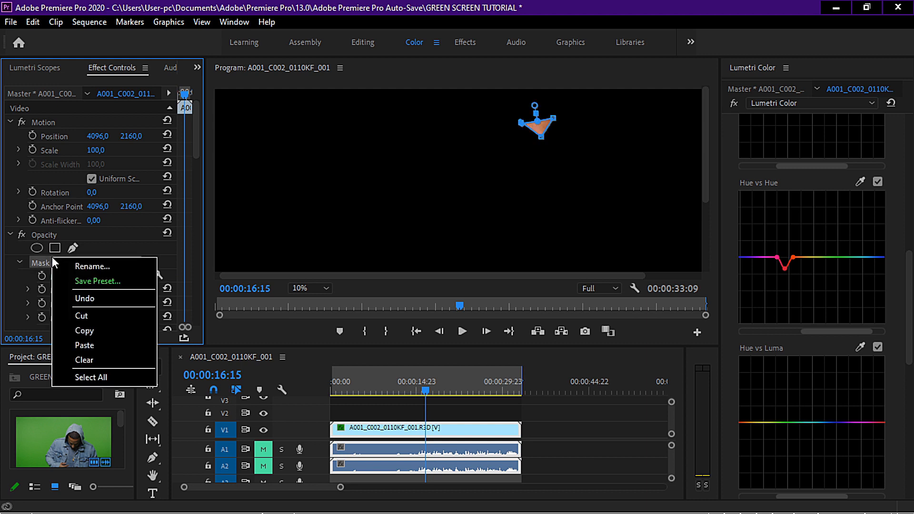
pyautogui.click(91, 319)
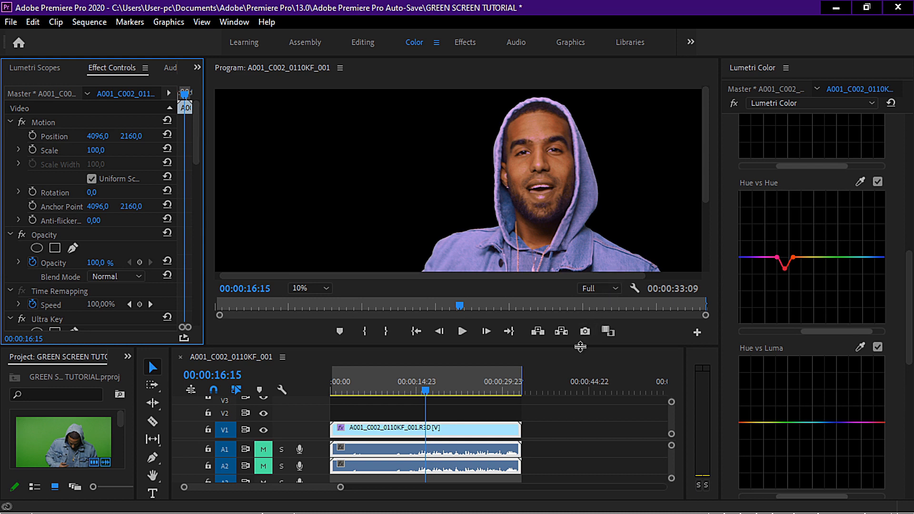
# Enlarge the preview further and reduce Ultra Key's Spill Suppression Range to 65.1
pyautogui.moveTo(580, 347); pyautogui.dragTo(579, 457)
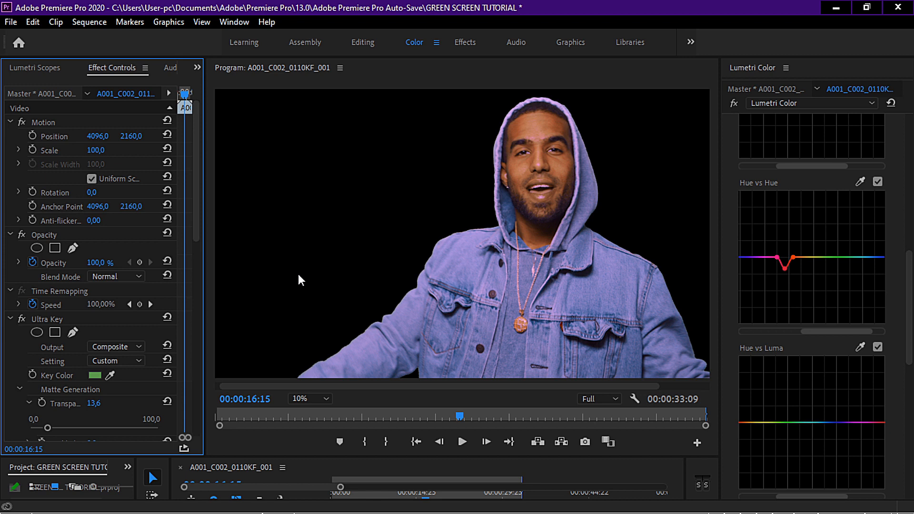
pyautogui.moveTo(205, 262); pyautogui.dragTo(218, 262)
pyautogui.moveTo(207, 180); pyautogui.dragTo(210, 311)
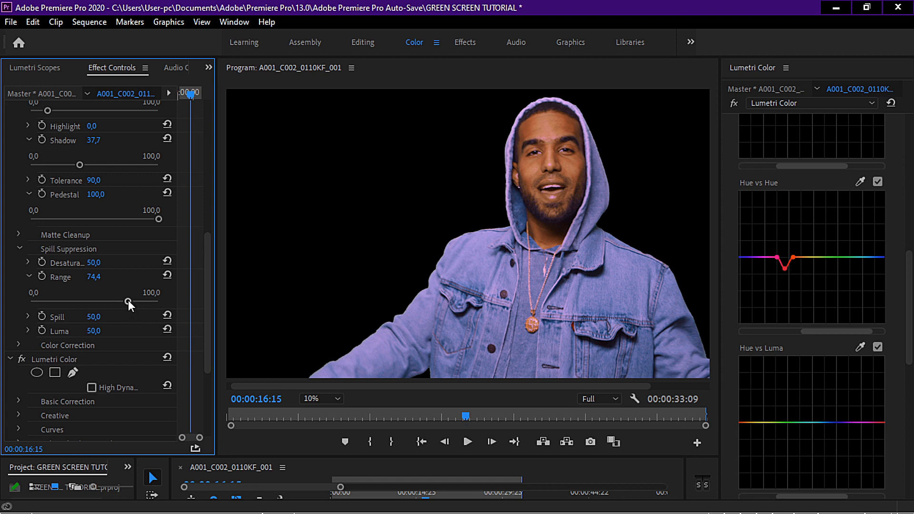
pyautogui.moveTo(128, 300); pyautogui.dragTo(125, 302)
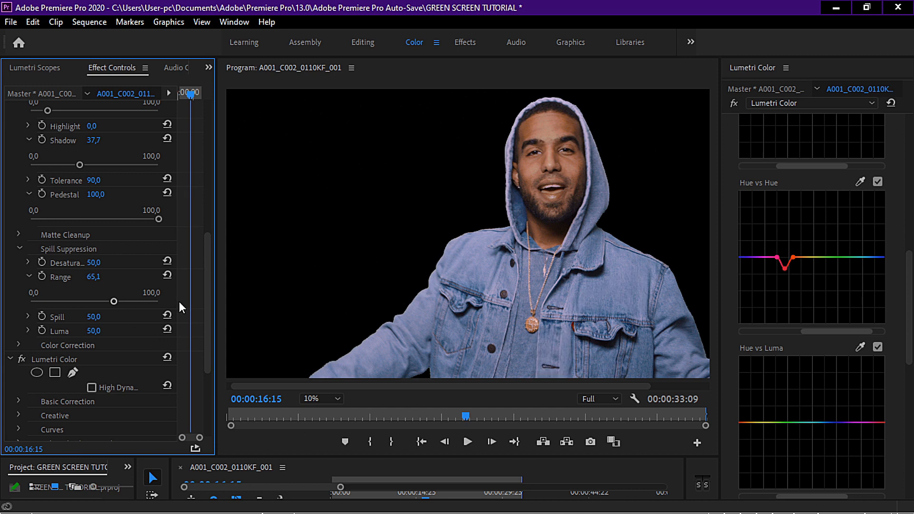
# Draw a closed triangular opacity mask on the clip, isolating a patch of skin on the man's forehead
pyautogui.moveTo(208, 245); pyautogui.dragTo(210, 93)
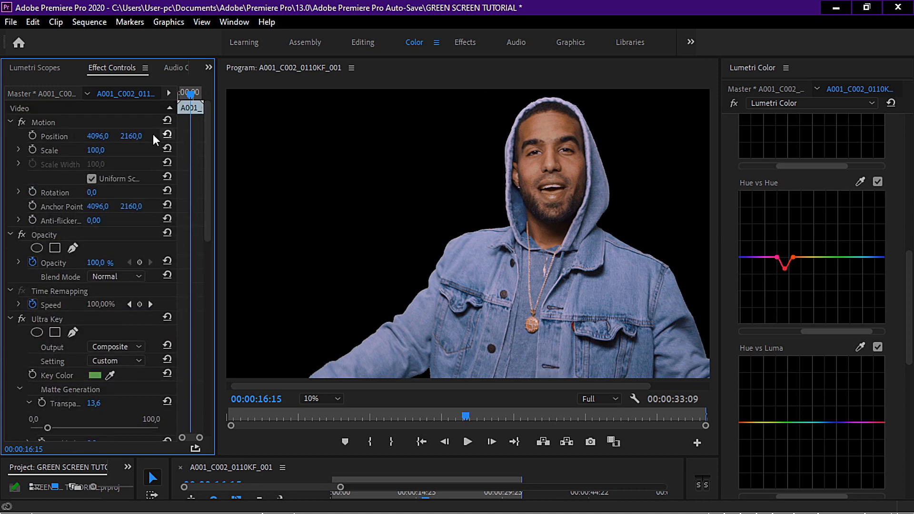
pyautogui.click(73, 248)
pyautogui.click(529, 121)
pyautogui.click(566, 118)
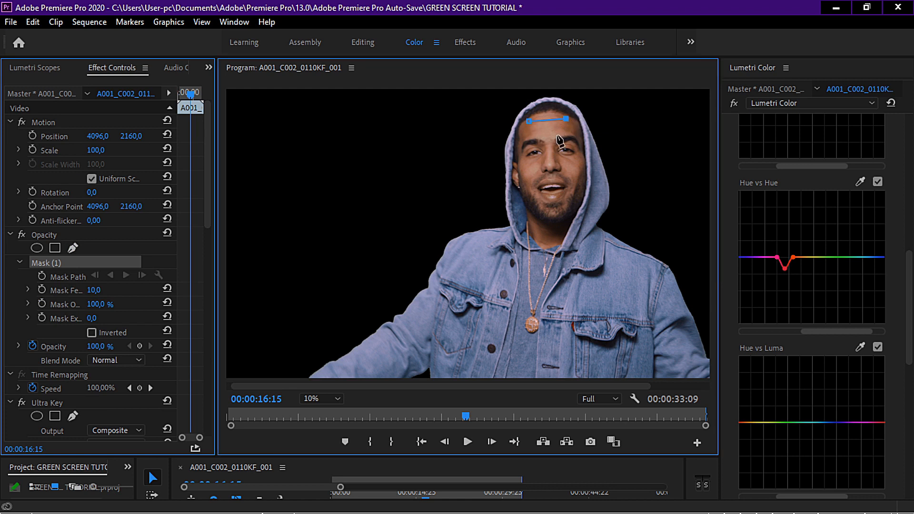
pyautogui.click(548, 138)
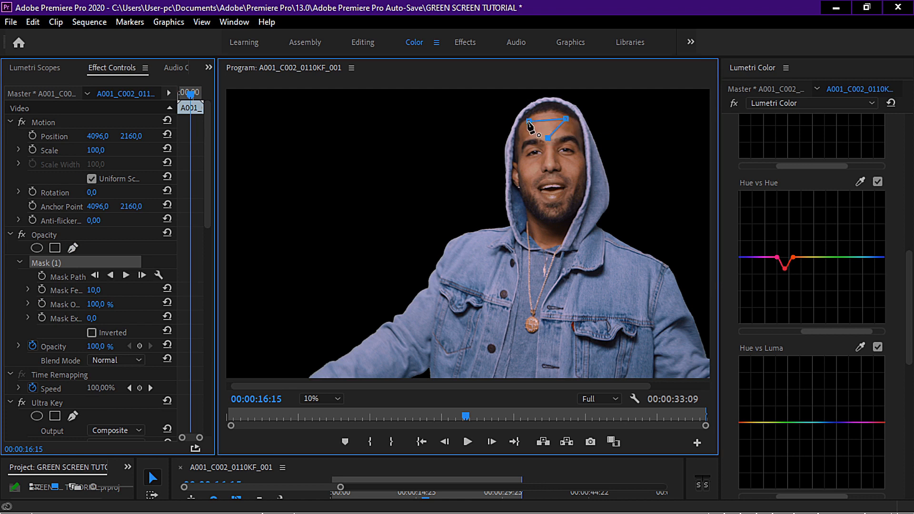
pyautogui.click(529, 122)
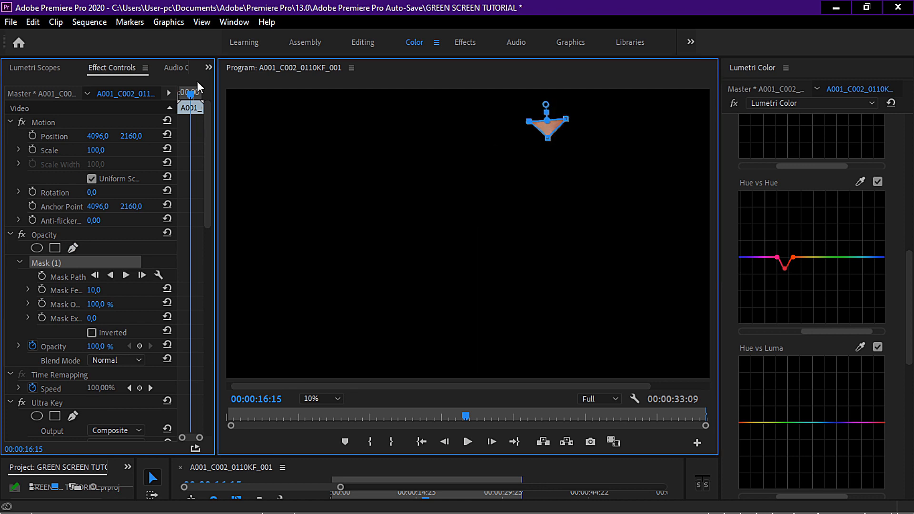
# Examine the masked forehead's skin tone in an enlarged Lumetri Scopes vectorscope
pyautogui.click(34, 68)
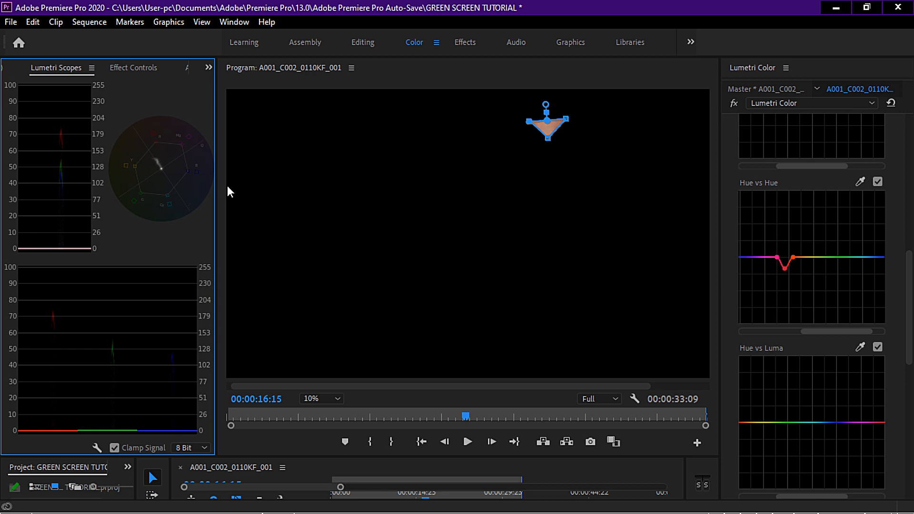
pyautogui.moveTo(218, 174); pyautogui.dragTo(509, 176)
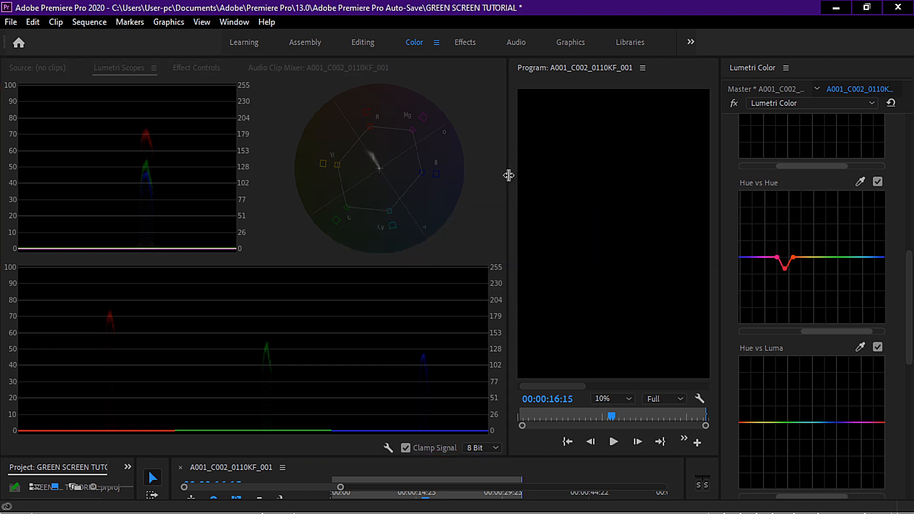
pyautogui.moveTo(507, 176); pyautogui.dragTo(305, 191)
# Delete the forehead mask from the clip's Opacity effect
pyautogui.click(199, 69)
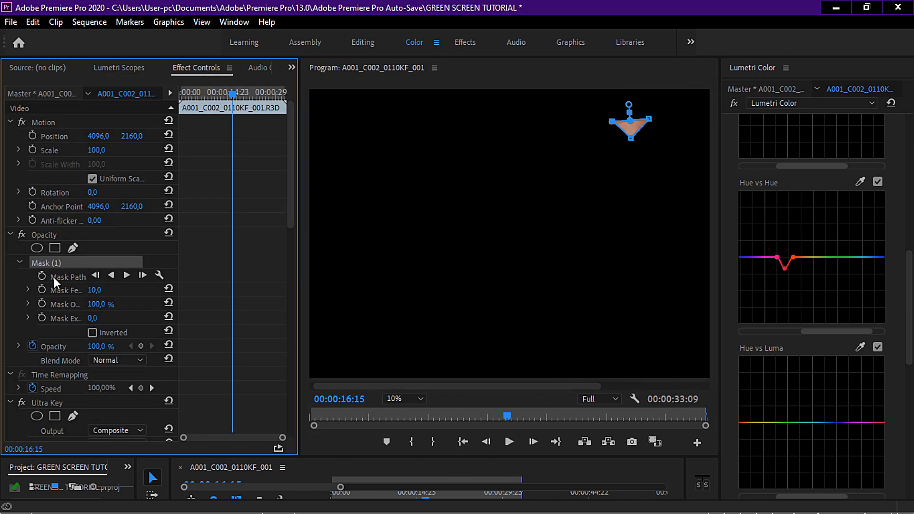
pyautogui.rightClick(47, 262)
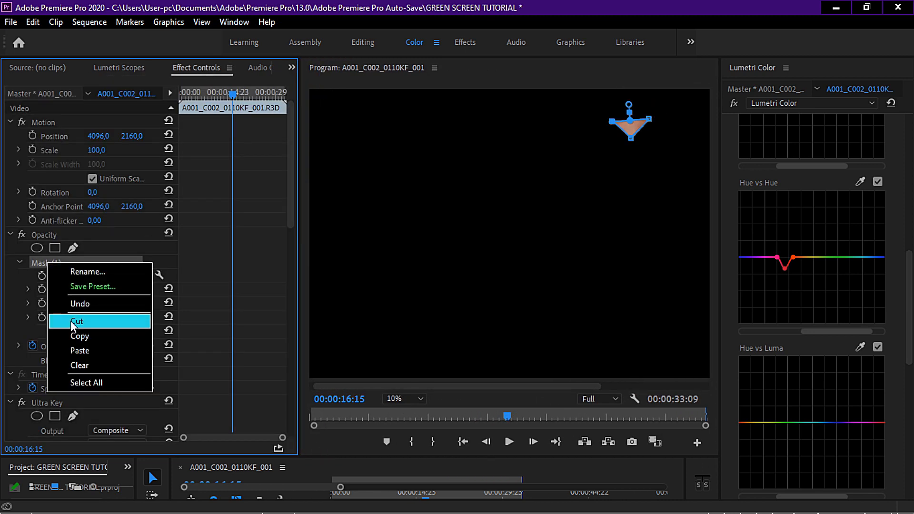
pyautogui.click(192, 296)
pyautogui.press('Delete')
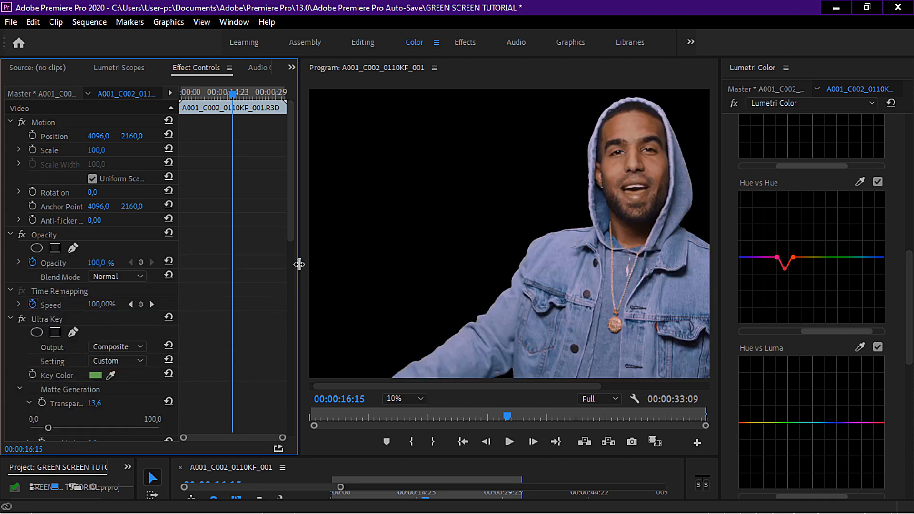
# Make more room for the timeline, move the playhead to 00:00:23:18 and set the program preview zoom to Fit
pyautogui.moveTo(299, 264); pyautogui.dragTo(187, 281)
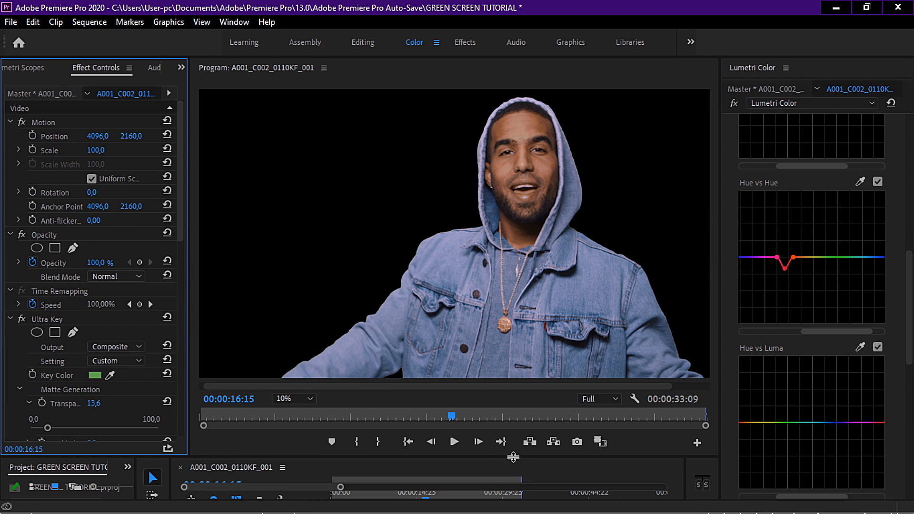
pyautogui.moveTo(469, 457); pyautogui.dragTo(464, 357)
pyautogui.moveTo(427, 405); pyautogui.dragTo(467, 398)
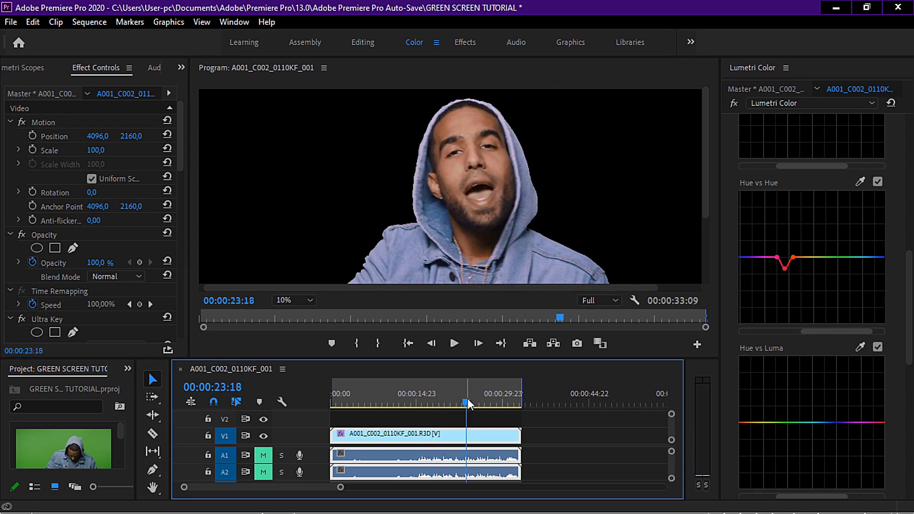
pyautogui.click(305, 299)
pyautogui.click(299, 313)
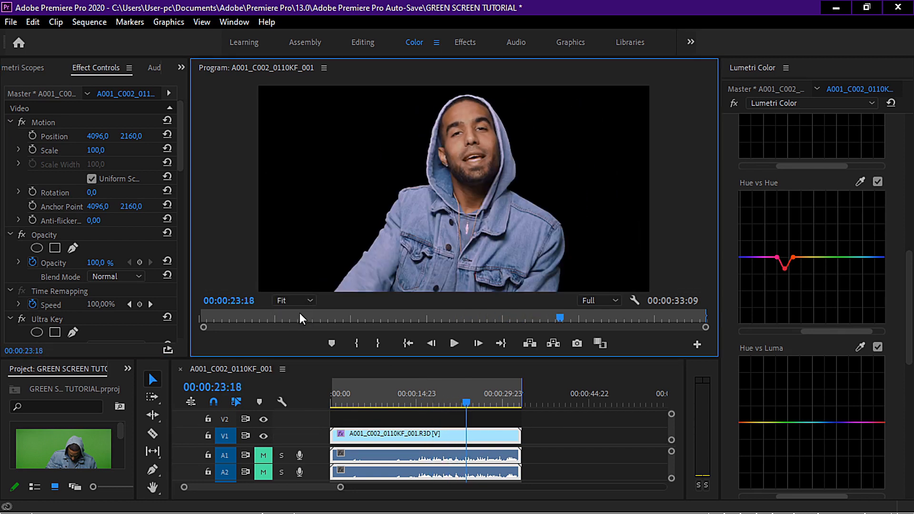
# Review the keyed footage around 00:00:26:05 by scrubbing and playing it, and return the playhead to 00:00:15:17
pyautogui.click(471, 402)
pyautogui.moveTo(473, 402); pyautogui.dragTo(483, 402)
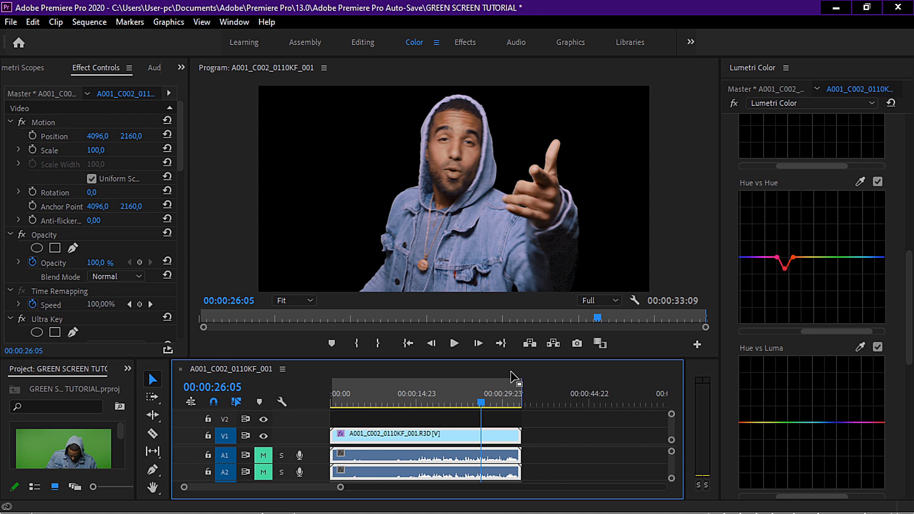
pyautogui.press('space')
pyautogui.moveTo(487, 403); pyautogui.dragTo(424, 407)
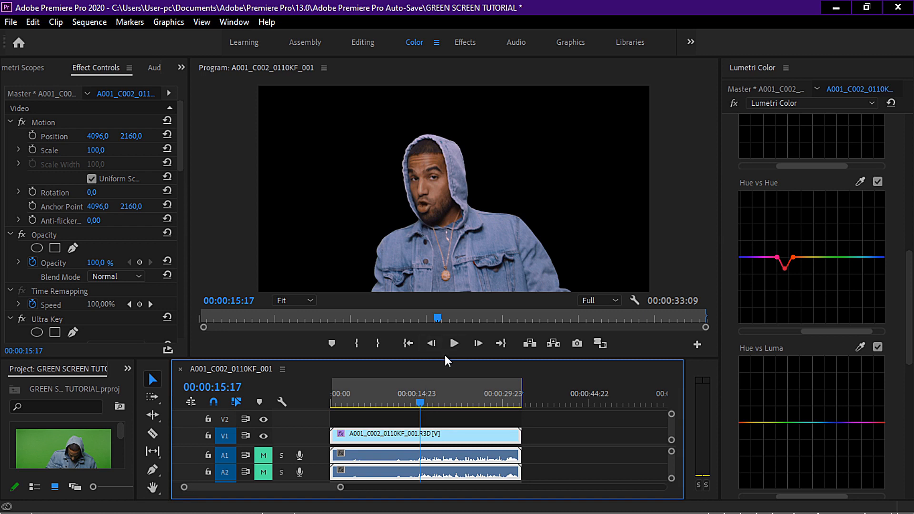
# Move the keyed clip up to video track V2 and place the Christmas ornament background image on V1 beneath it
pyautogui.moveTo(446, 358); pyautogui.dragTo(445, 235)
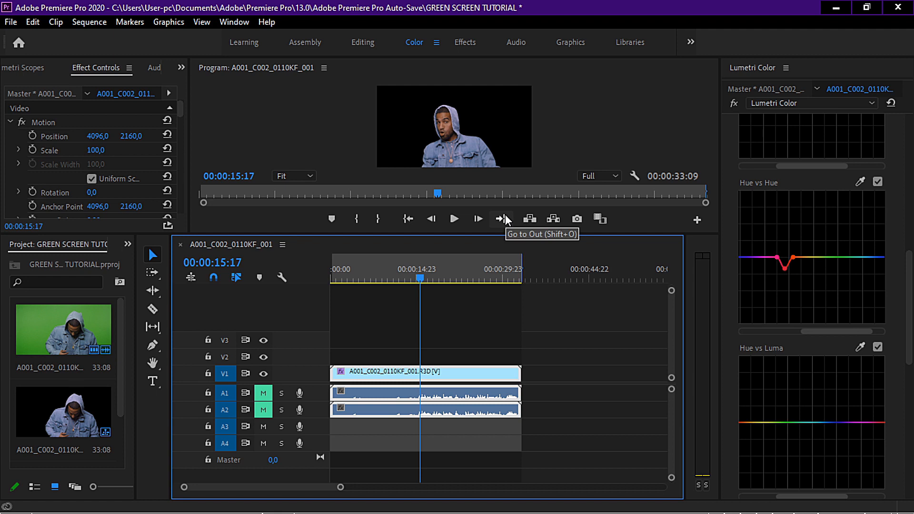
pyautogui.scroll(-2, 121, 348)
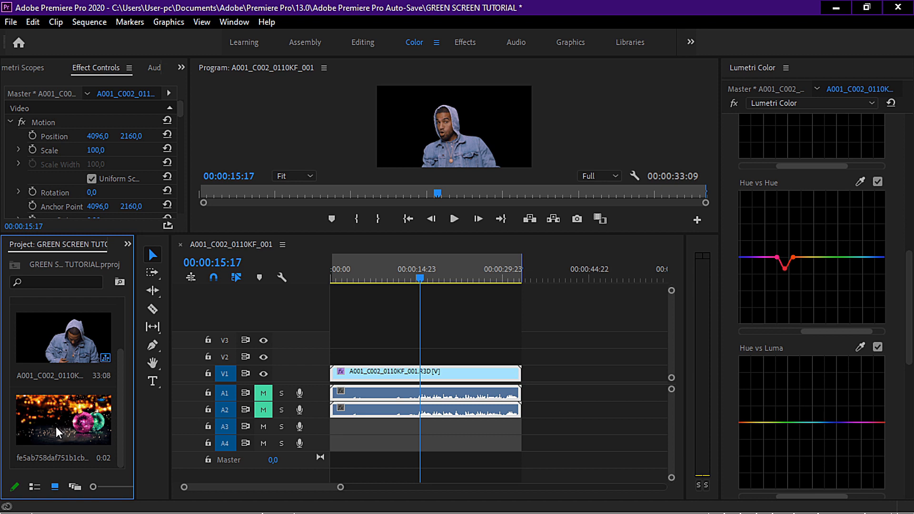
pyautogui.click(59, 430)
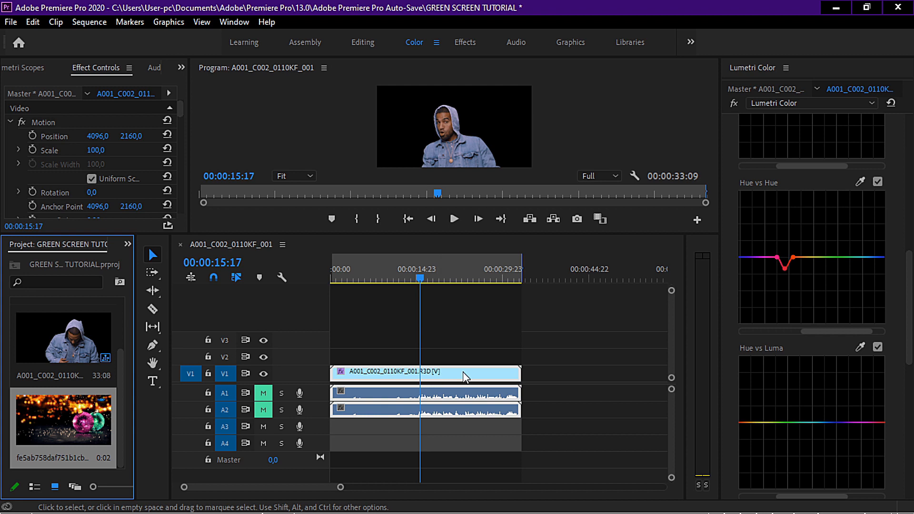
pyautogui.moveTo(448, 379); pyautogui.dragTo(442, 364)
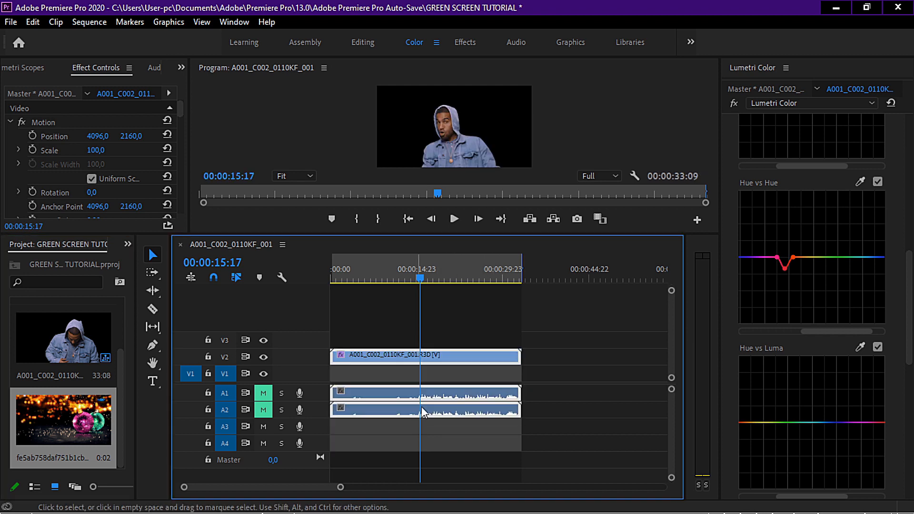
pyautogui.moveTo(48, 431); pyautogui.dragTo(404, 377)
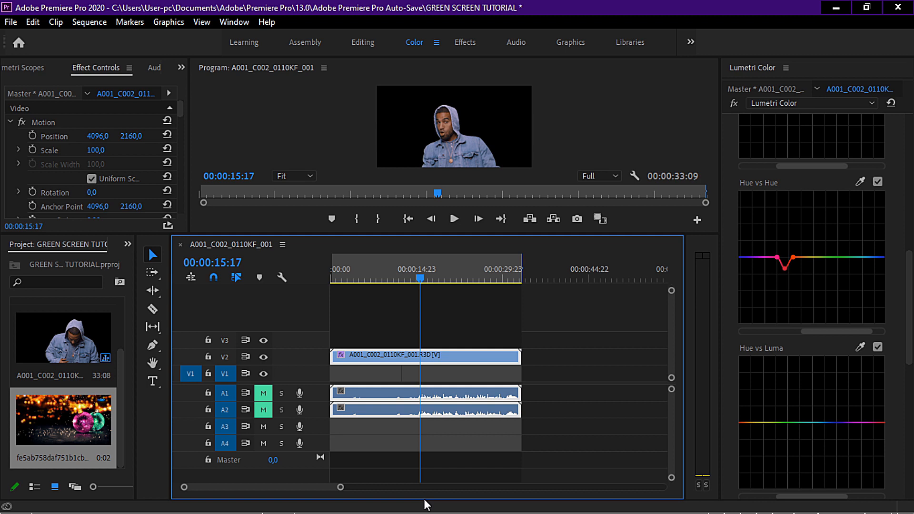
# Extend both ends of the background image on V1 so it spans the full length of the keyed clip
pyautogui.moveTo(345, 488); pyautogui.dragTo(302, 500)
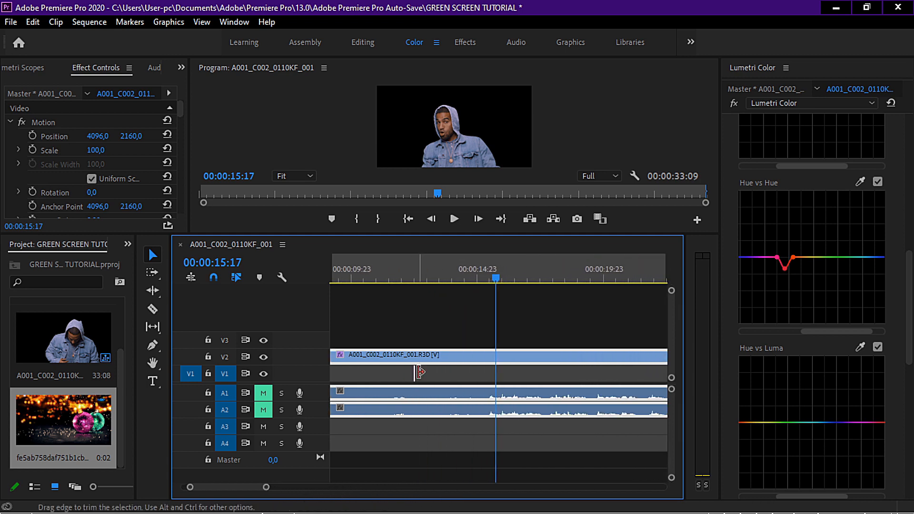
pyautogui.moveTo(414, 373); pyautogui.dragTo(642, 373)
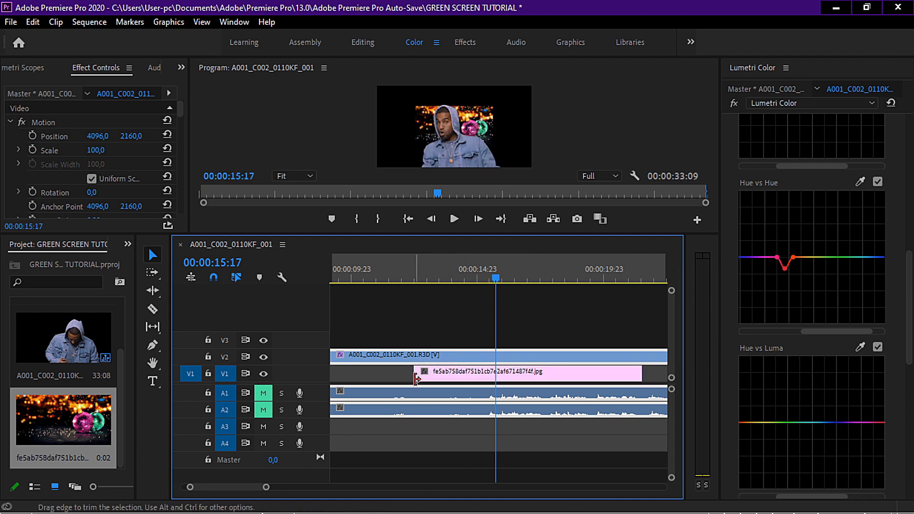
pyautogui.moveTo(406, 374); pyautogui.dragTo(393, 488)
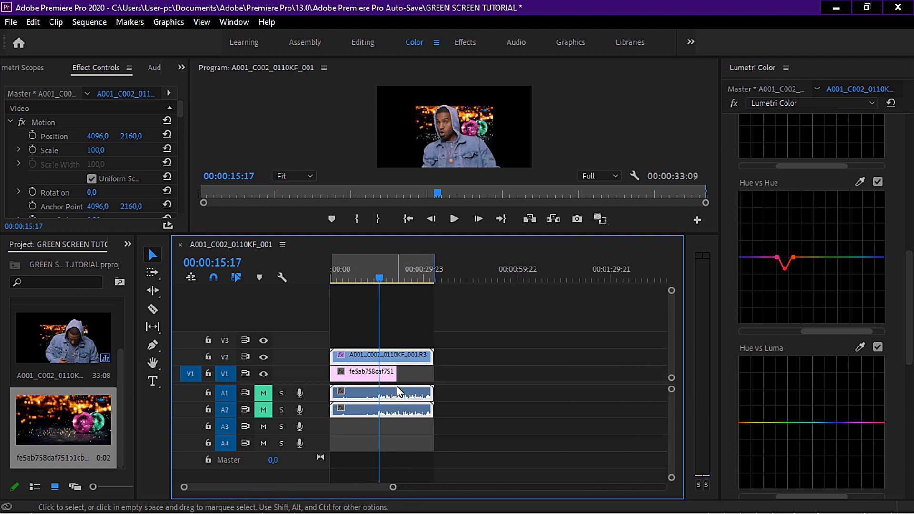
pyautogui.moveTo(399, 373); pyautogui.dragTo(434, 376)
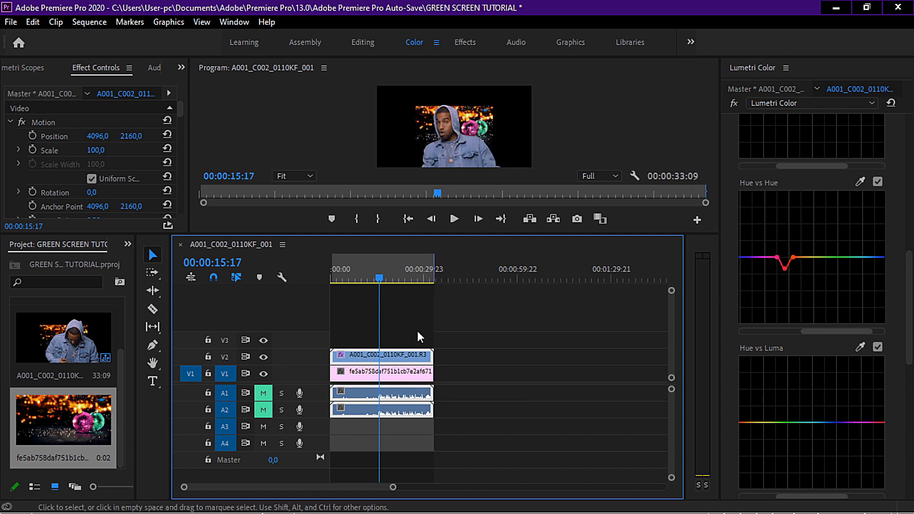
# Change the sequence's editing mode to DNX 1080p and accept deleting all its preview files
pyautogui.moveTo(456, 251); pyautogui.dragTo(455, 346)
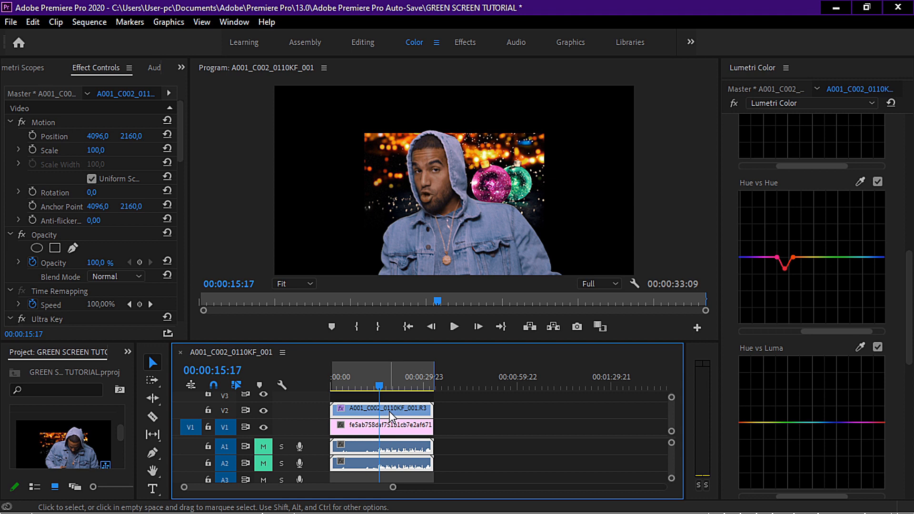
pyautogui.click(89, 22)
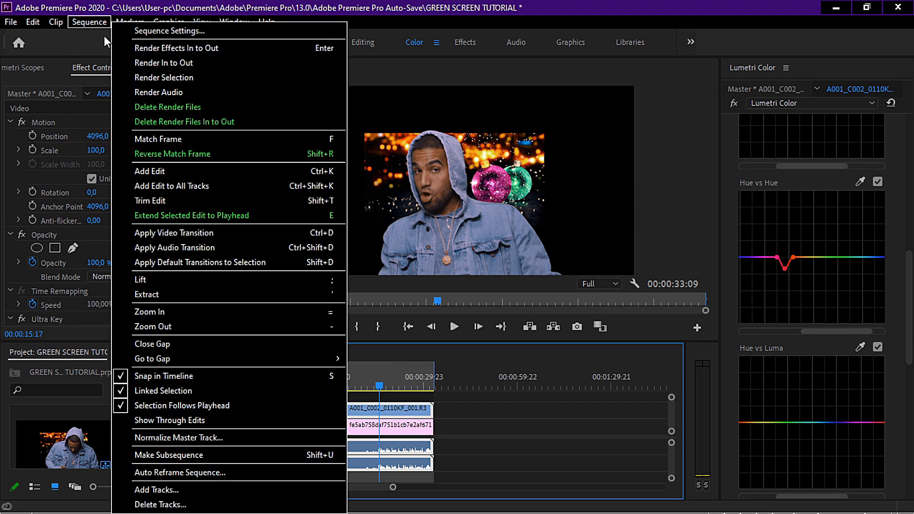
pyautogui.click(162, 31)
pyautogui.click(406, 39)
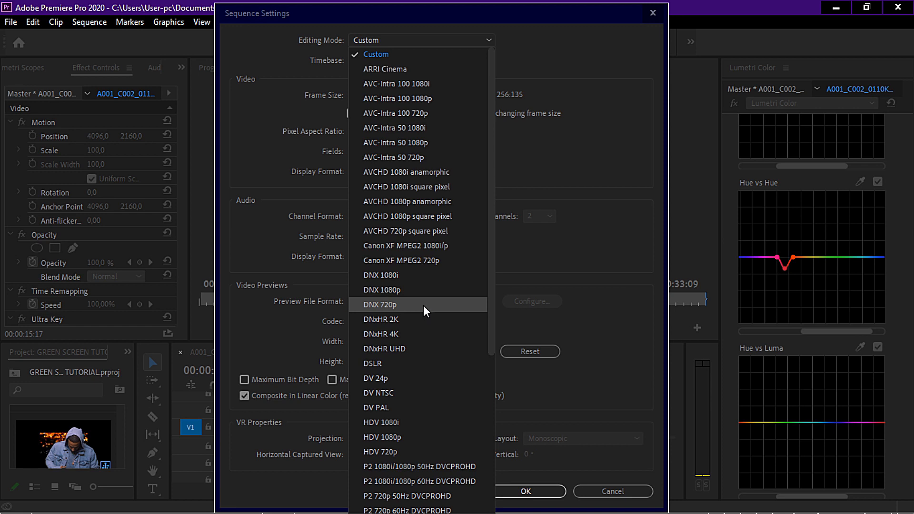
pyautogui.click(387, 291)
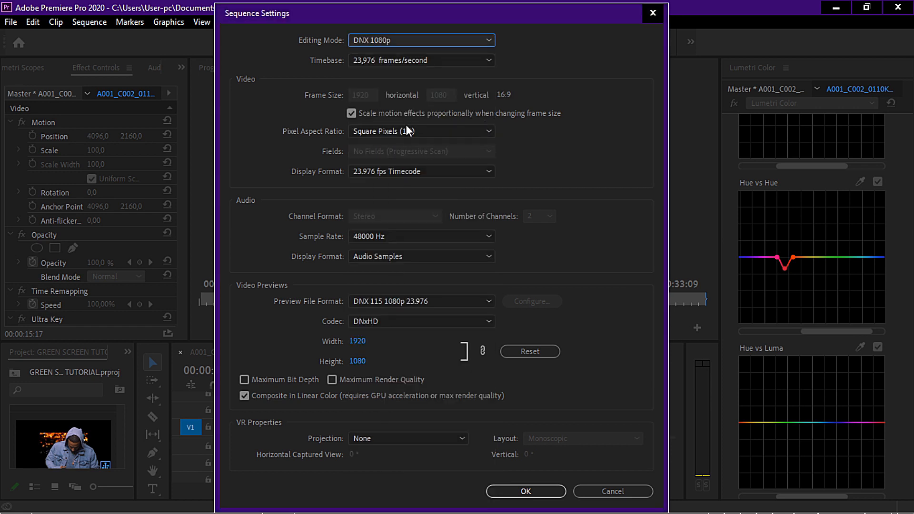
pyautogui.click(530, 494)
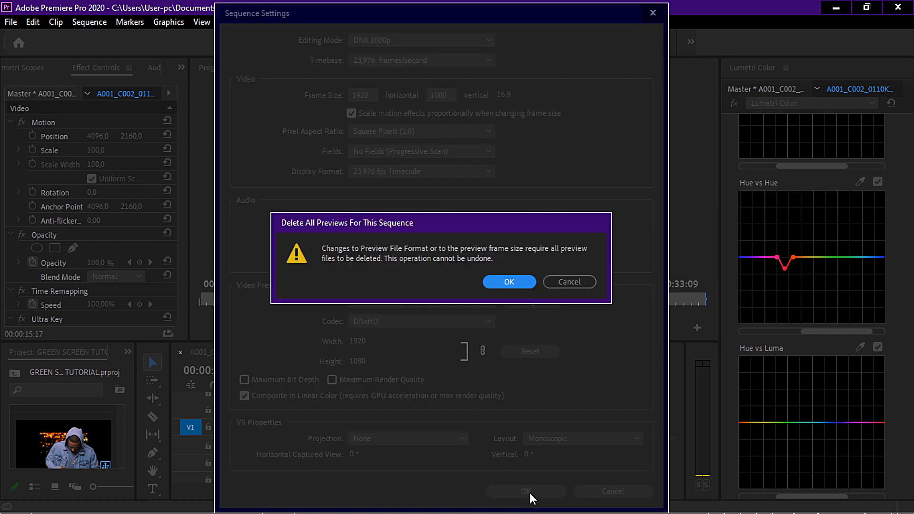
pyautogui.click(508, 282)
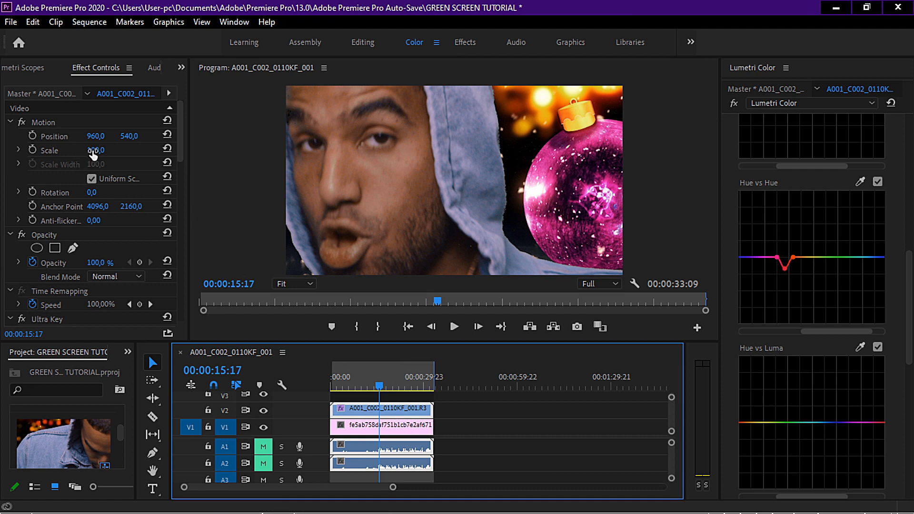
# Set the keyed clip's Scale to 25 so the man fits within the frame over the background
pyautogui.moveTo(94, 150); pyautogui.dragTo(62, 150)
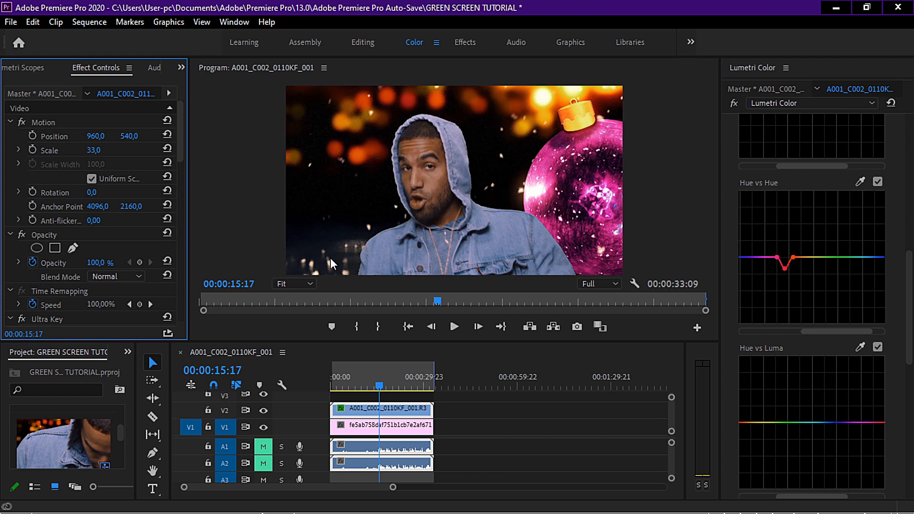
pyautogui.moveTo(438, 345); pyautogui.dragTo(430, 411)
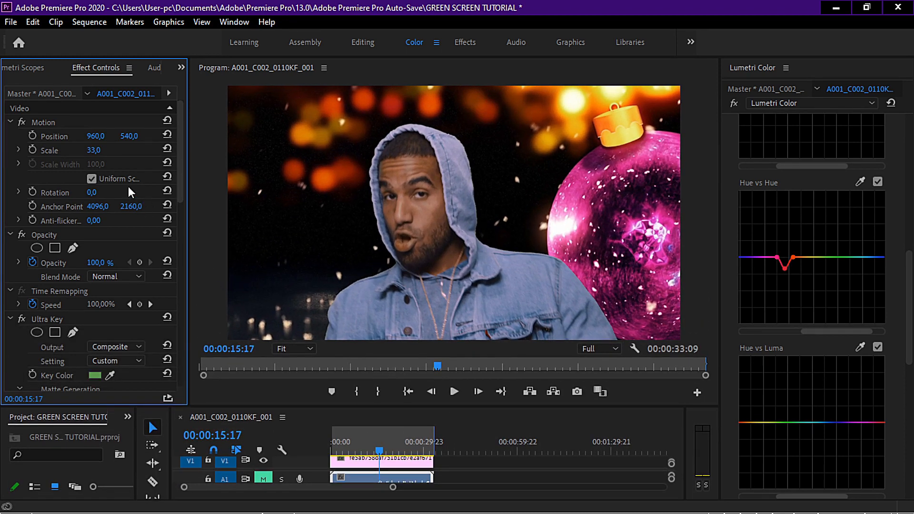
pyautogui.moveTo(94, 150)
pyautogui.mouseDown()
pyautogui.moveTo(81, 150)
pyautogui.moveTo(89, 150)
pyautogui.mouseUp()
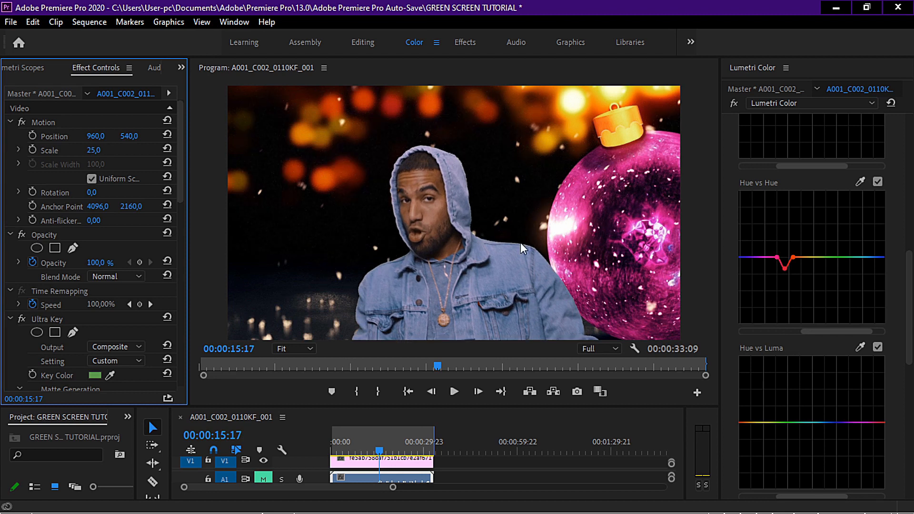
# Check the composite of the keyed man and background at 00:00:14:09 and 00:00:16:23, and enlarge the timeline
pyautogui.moveTo(381, 450)
pyautogui.mouseDown()
pyautogui.moveTo(357, 450)
pyautogui.moveTo(386, 450)
pyautogui.moveTo(368, 452)
pyautogui.moveTo(378, 454)
pyautogui.mouseUp()
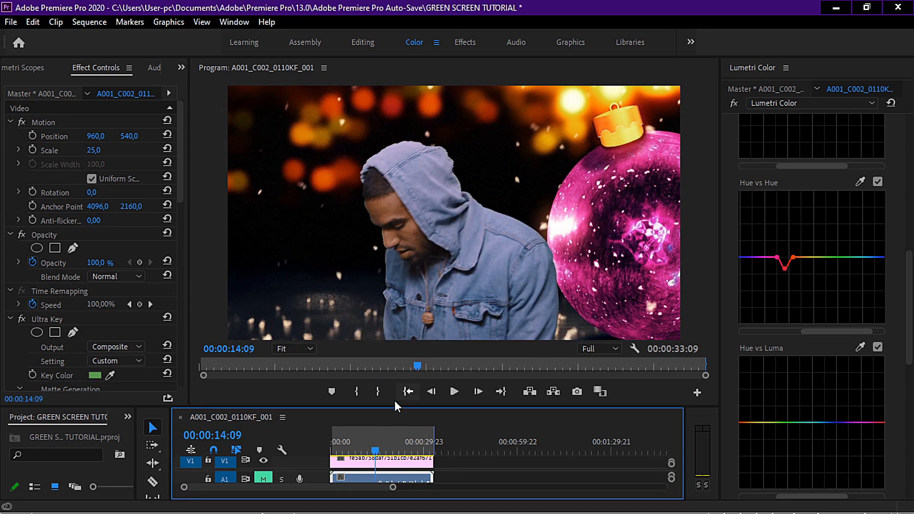
pyautogui.moveTo(376, 452); pyautogui.dragTo(384, 453)
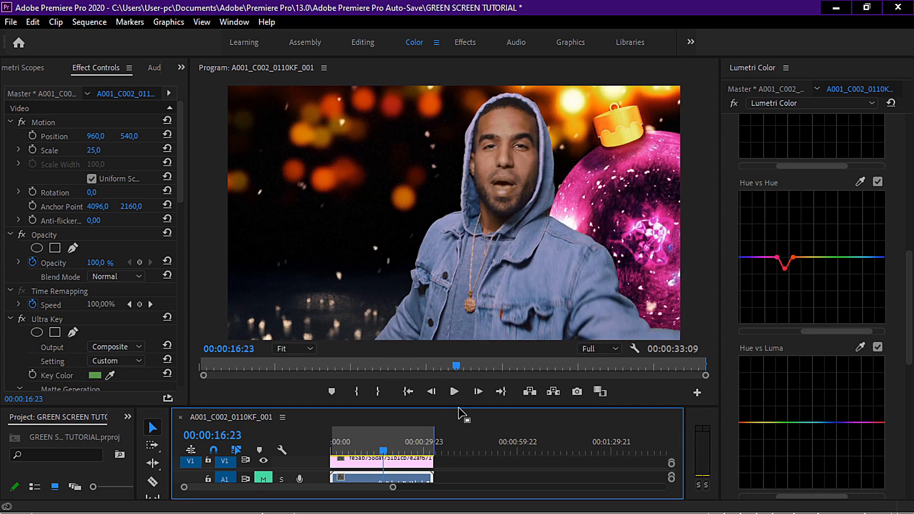
pyautogui.moveTo(460, 406); pyautogui.dragTo(460, 242)
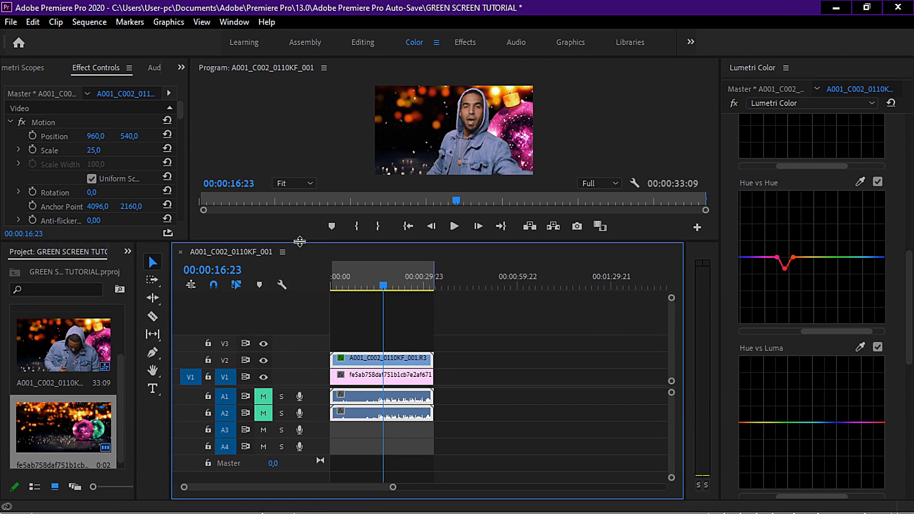
# Set Ultra Key's Transparency to 25 on the keyed clip, hiding the V1 background only while adjusting it
pyautogui.moveTo(180, 118); pyautogui.dragTo(183, 147)
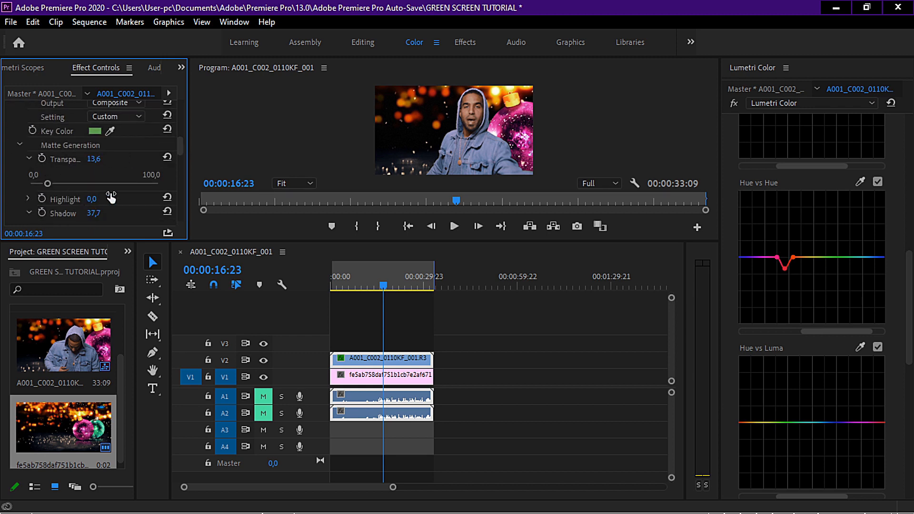
pyautogui.moveTo(47, 185); pyautogui.dragTo(57, 187)
pyautogui.click(262, 377)
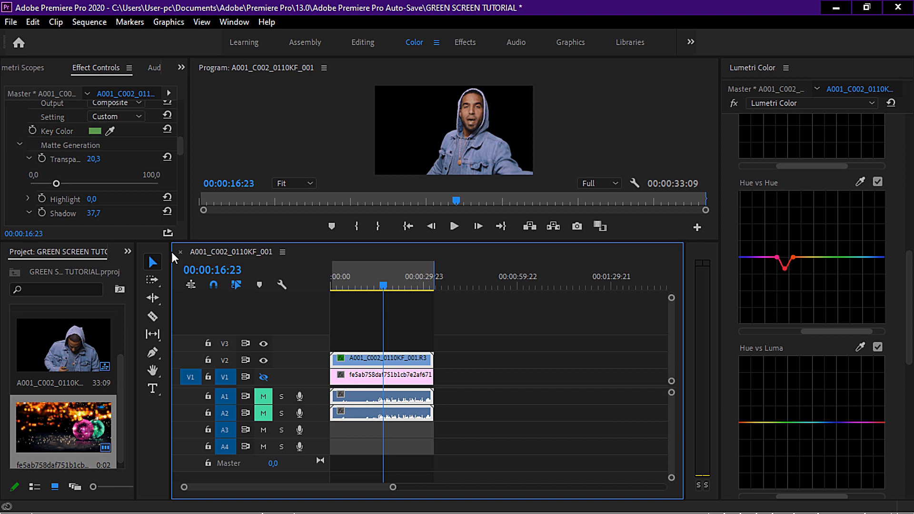
pyautogui.moveTo(498, 241); pyautogui.dragTo(495, 353)
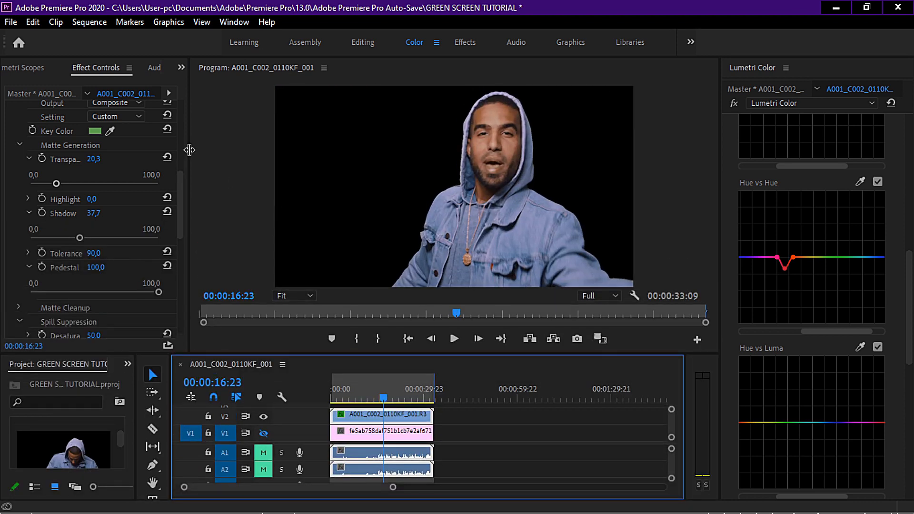
pyautogui.moveTo(189, 150); pyautogui.dragTo(274, 162)
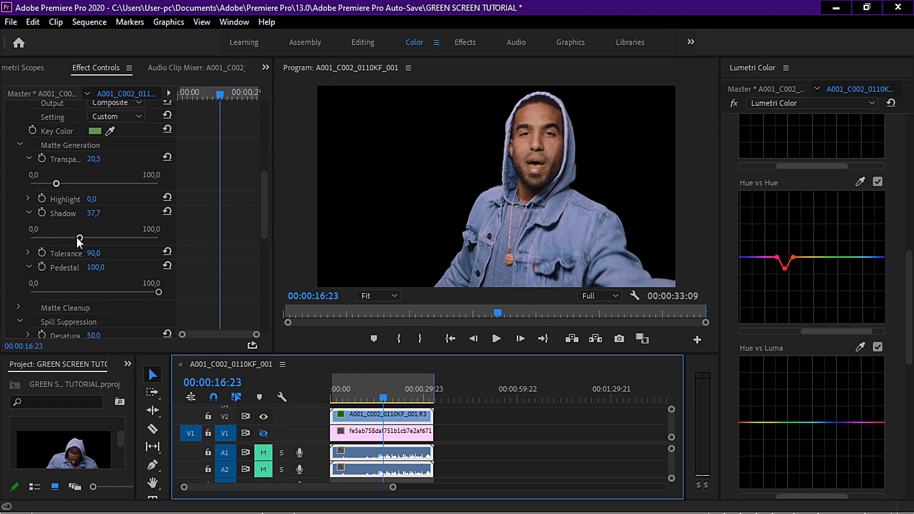
pyautogui.moveTo(56, 183); pyautogui.dragTo(64, 184)
pyautogui.click(105, 157)
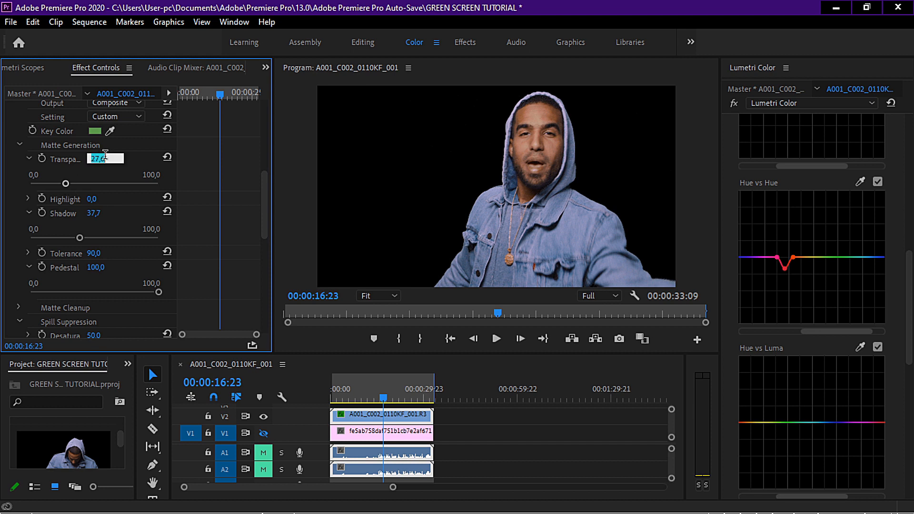
pyautogui.write('25')
pyautogui.press('Return')
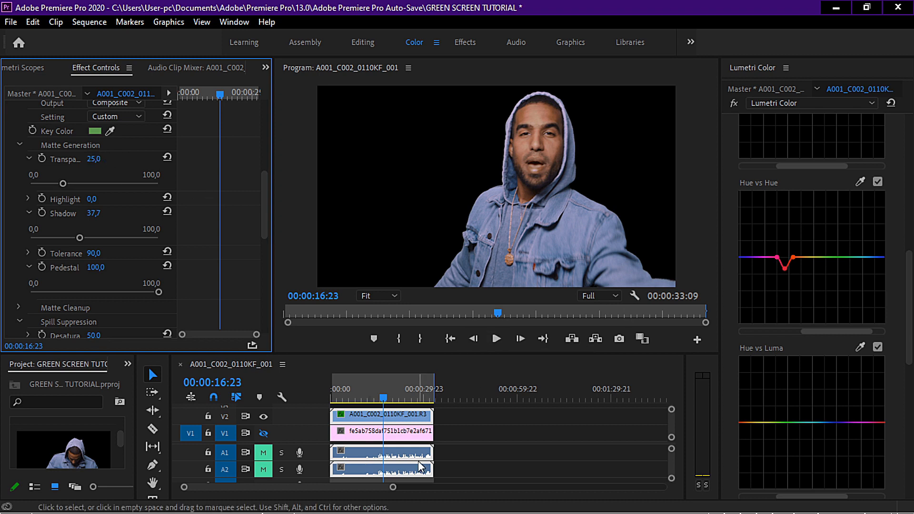
pyautogui.click(263, 434)
# Step frame by frame between about 00:00:21:09 and 00:00:22:02 to examine the keyed man's jacket and hands against the background
pyautogui.moveTo(383, 399)
pyautogui.mouseDown()
pyautogui.moveTo(358, 405)
pyautogui.moveTo(397, 401)
pyautogui.mouseUp()
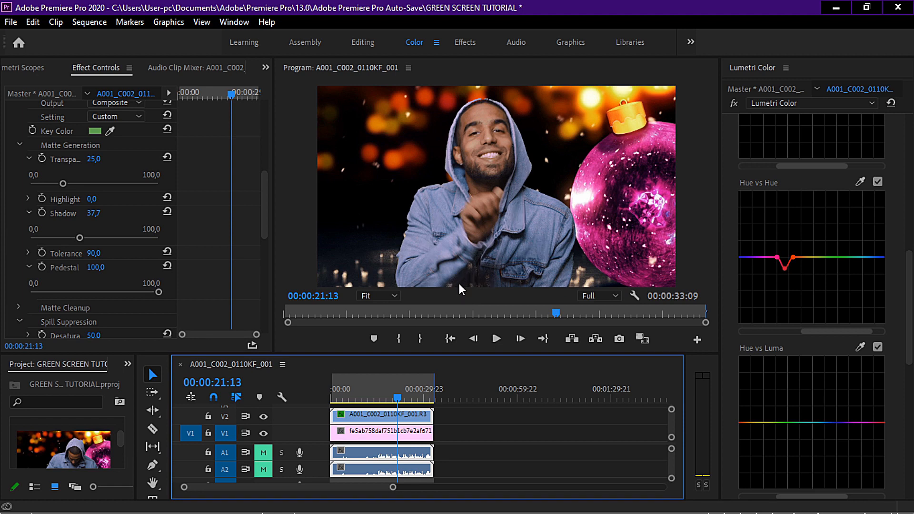
pyautogui.press('Left')
pyautogui.press('Left')
pyautogui.press('Left')
pyautogui.press('Right')
pyautogui.press('Right')
pyautogui.press('Right')
pyautogui.press('Right')
pyautogui.press('Right')
pyautogui.press('Right')
pyautogui.press('Right')
pyautogui.press('Right')
pyautogui.press('Left')
pyautogui.press('Left')
pyautogui.press('Left')
pyautogui.press('Left')
pyautogui.press('Left')
pyautogui.press('Left')
pyautogui.press('Left')
pyautogui.press('Left')
pyautogui.press('Left')
pyautogui.press('Left')
pyautogui.press('Left')
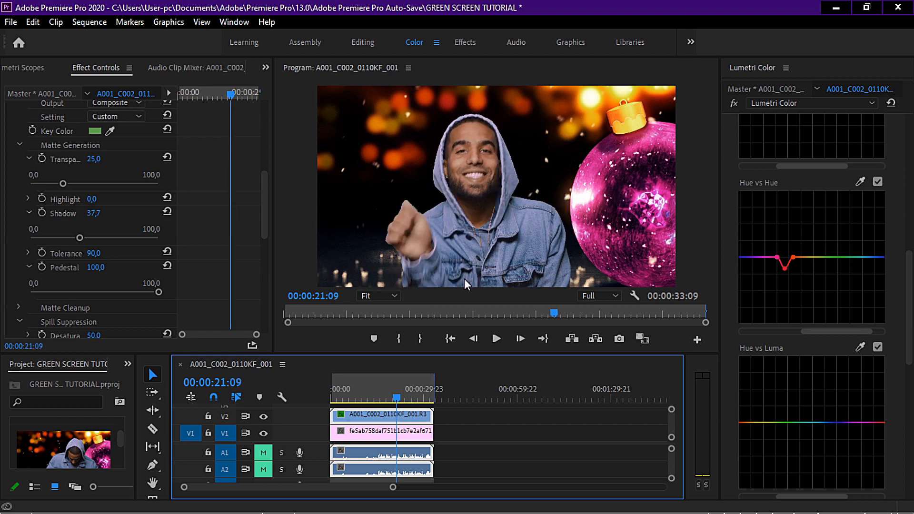
pyautogui.press('Right')
pyautogui.press('Right')
pyautogui.press('Right')
pyautogui.press('Right')
pyautogui.press('Right')
pyautogui.press('Right')
pyautogui.press('Right')
pyautogui.press('Right')
pyautogui.press('Right')
pyautogui.press('Right')
pyautogui.press('Right')
pyautogui.press('Right')
pyautogui.press('Right')
pyautogui.press('Right')
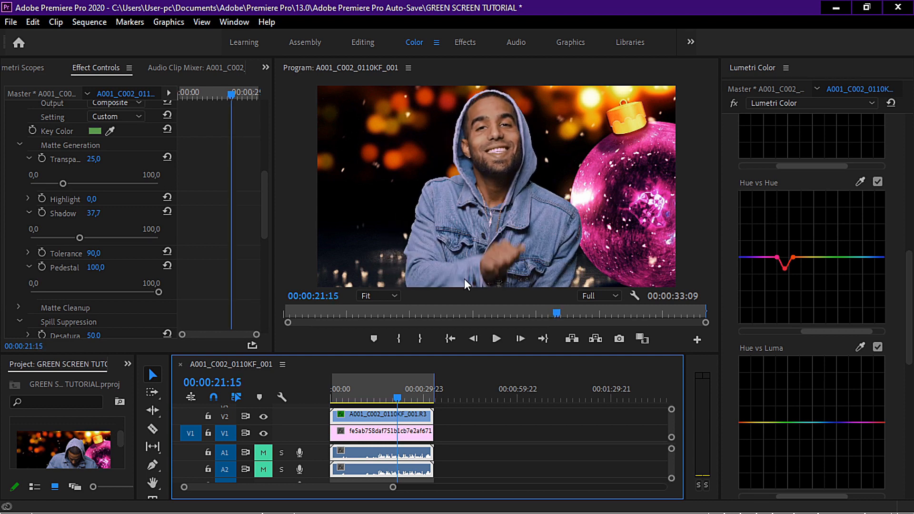
pyautogui.press('Right')
pyautogui.press('Right')
pyautogui.press('Right')
pyautogui.press('Right')
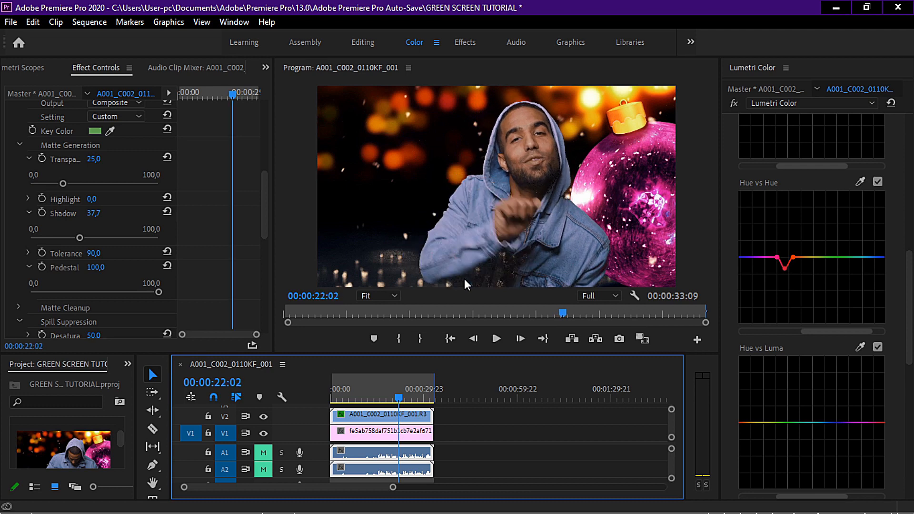
pyautogui.press('Left')
pyautogui.press('Left')
pyautogui.press('Left')
pyautogui.press('Right')
pyautogui.press('Right')
pyautogui.press('Right')
pyautogui.press('Right')
pyautogui.press('Right')
pyautogui.press('Left')
pyautogui.press('Left')
pyautogui.press('Left')
pyautogui.press('Left')
pyautogui.press('Left')
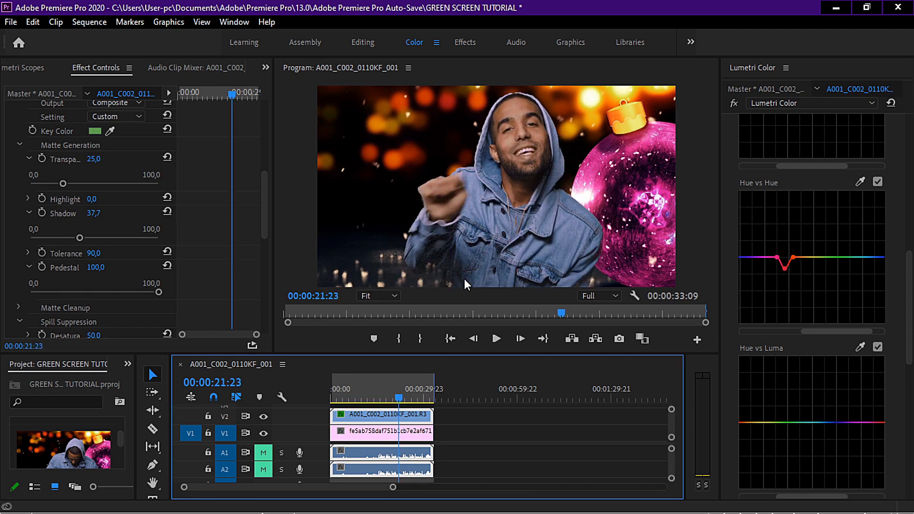
pyautogui.press('Right')
pyautogui.press('Right')
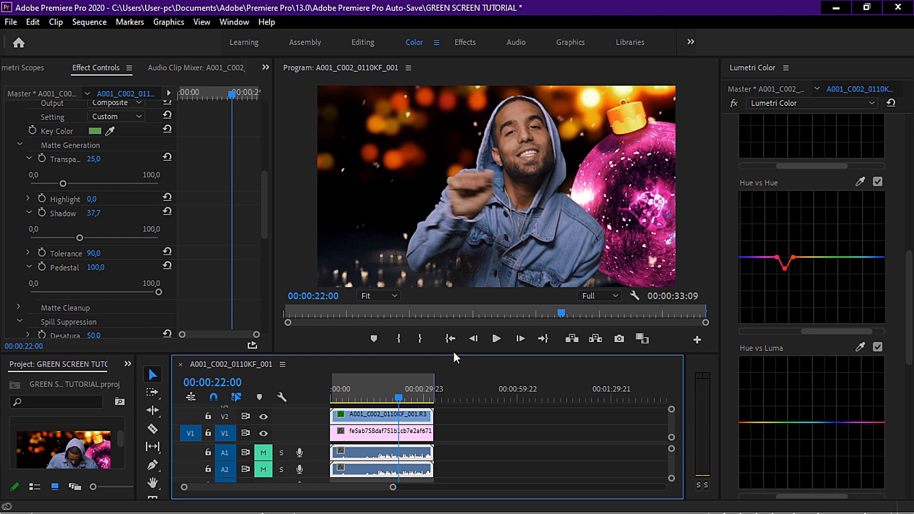
pyautogui.press('Right')
pyautogui.press('Right')
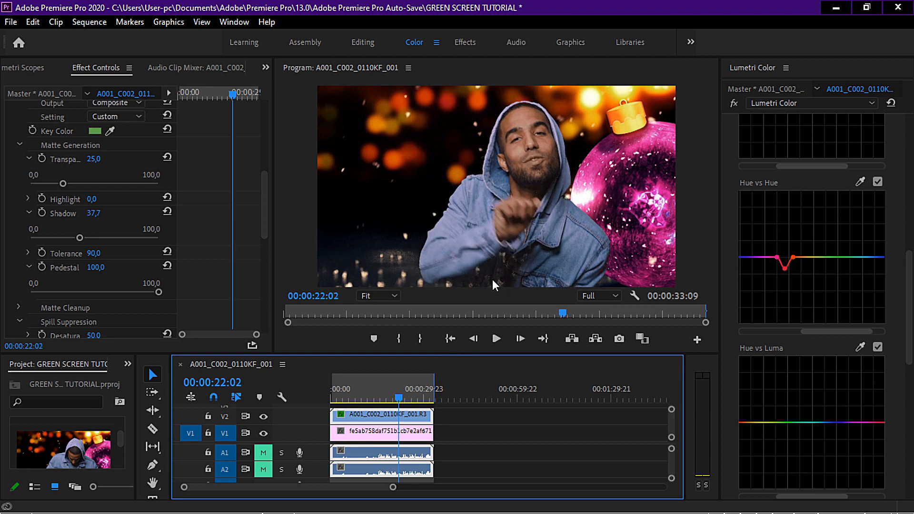
# Duplicate the keyed clip from V2 onto V3 and V4, aligned with the original
pyautogui.moveTo(451, 354); pyautogui.dragTo(451, 289)
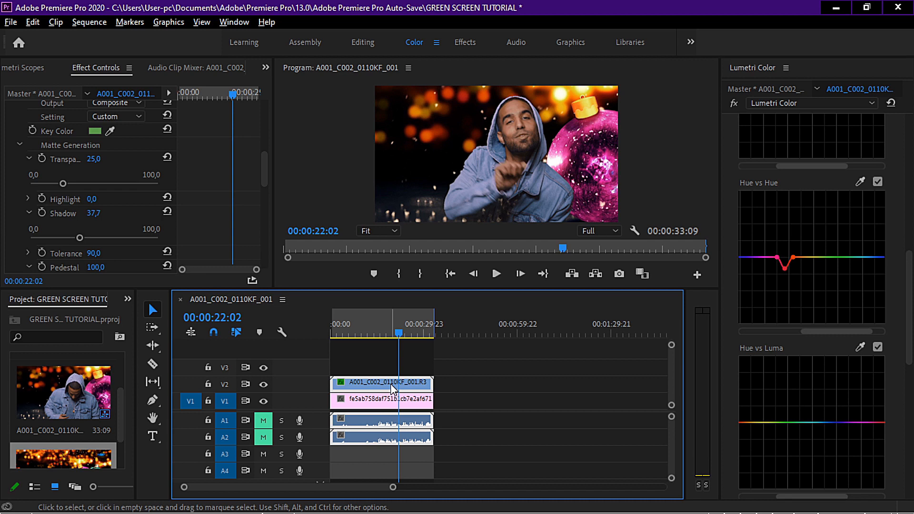
pyautogui.moveTo(393, 389); pyautogui.dragTo(398, 373)
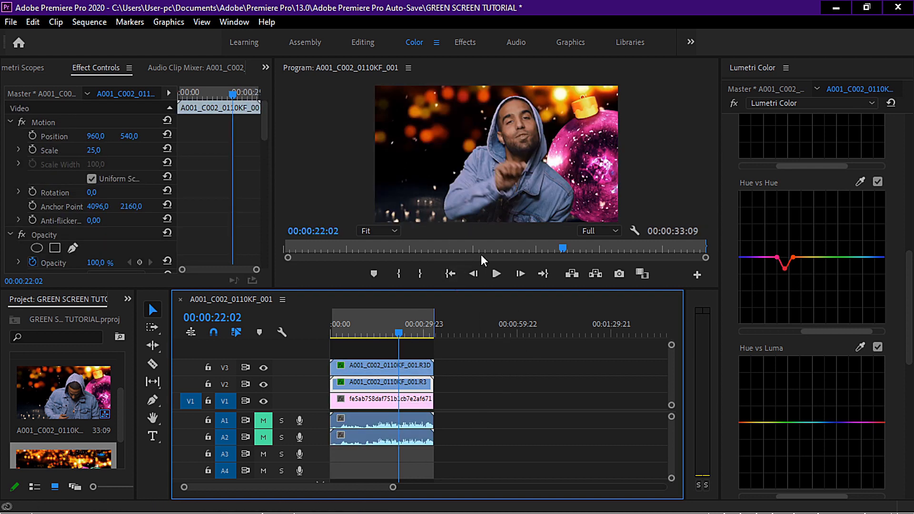
pyautogui.moveTo(399, 389); pyautogui.dragTo(404, 373)
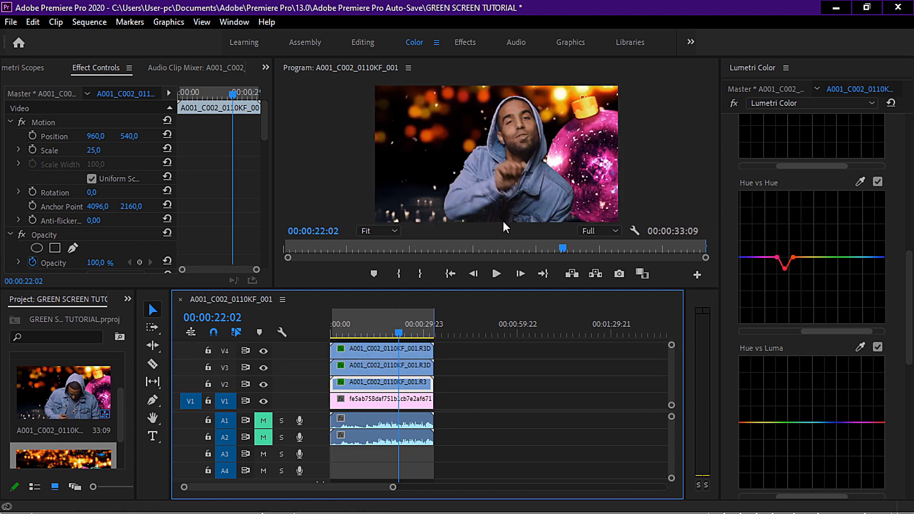
# Enlarge the program preview and compare the stacked key at 00:00:22:01 and 00:00:22:02 for holes in the jacket
pyautogui.moveTo(518, 289); pyautogui.dragTo(512, 443)
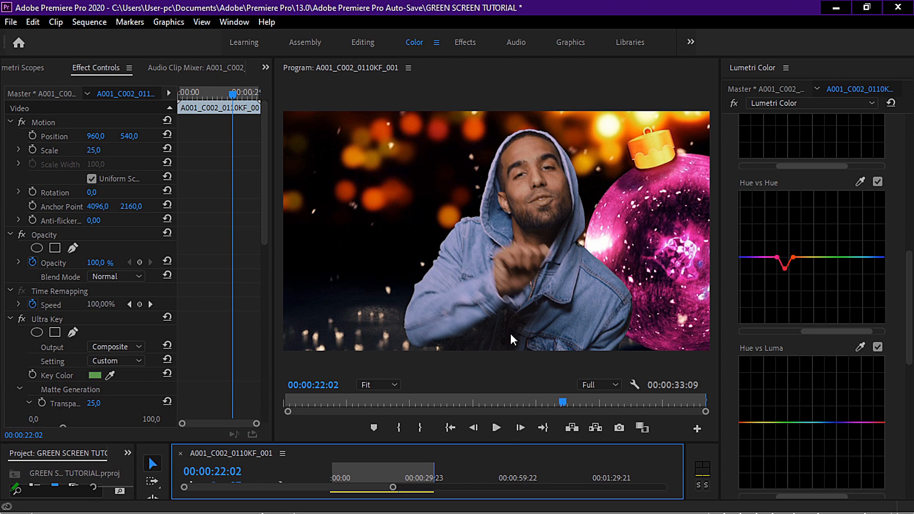
pyautogui.press('Right')
pyautogui.press('Left')
pyautogui.press('Left')
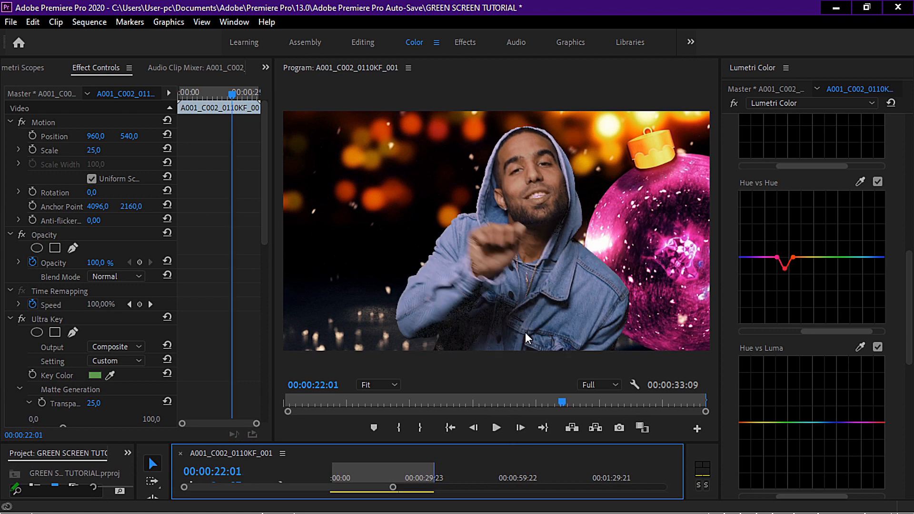
pyautogui.press('Right')
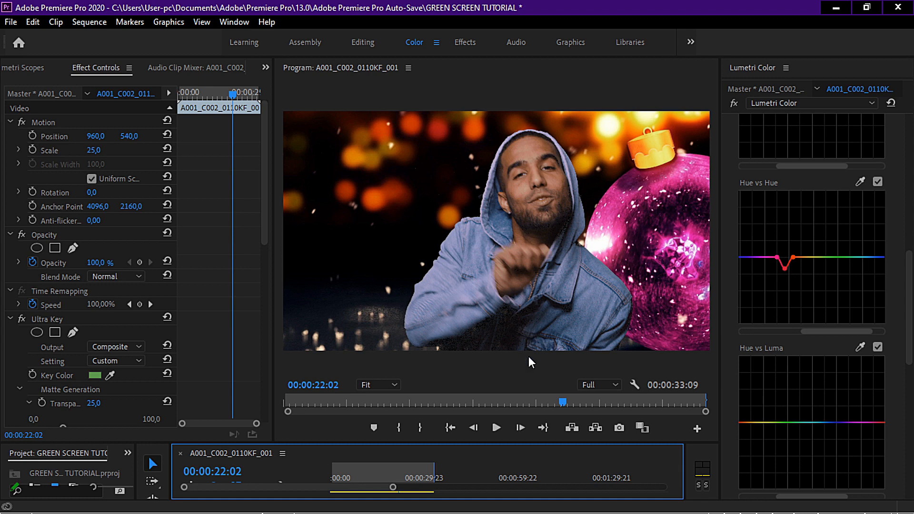
# Duplicate the keyed clip from V2 onto V5 and the next track above it, aligned with the other copies
pyautogui.moveTo(508, 442); pyautogui.dragTo(508, 273)
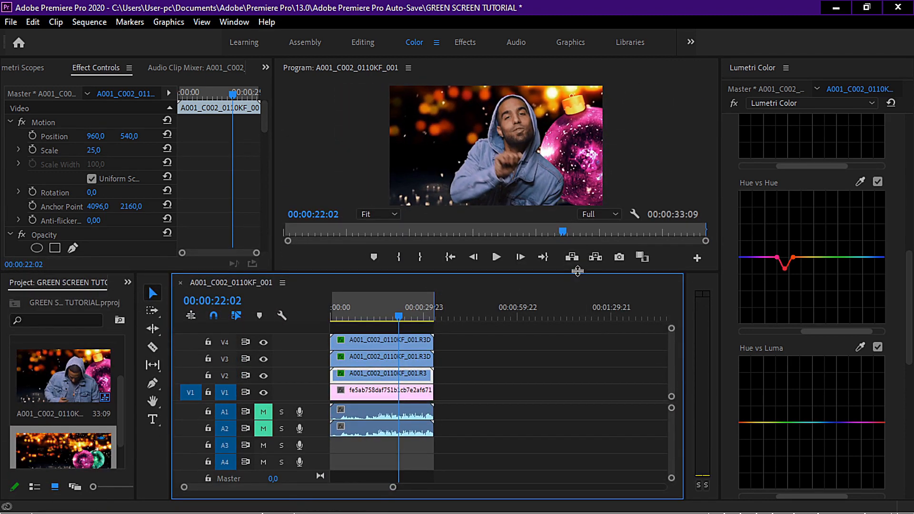
pyautogui.moveTo(578, 270); pyautogui.dragTo(577, 227)
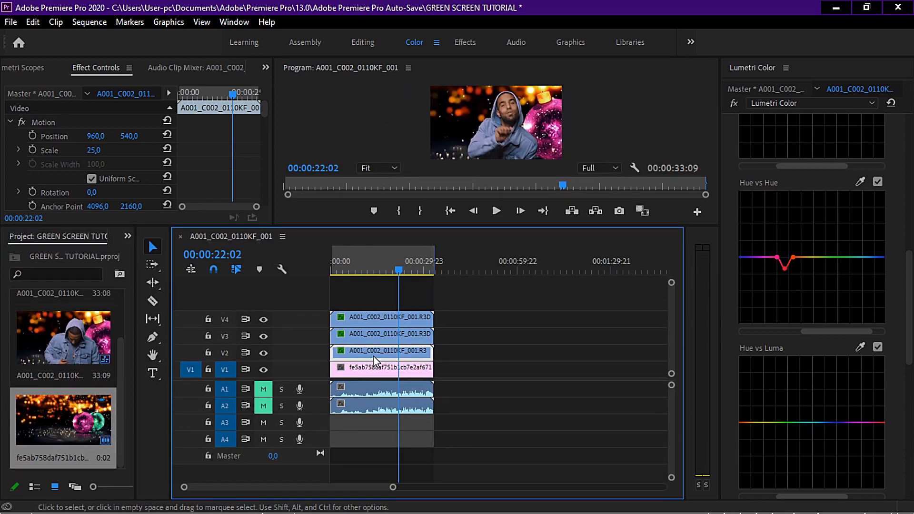
pyautogui.moveTo(379, 352); pyautogui.dragTo(381, 299)
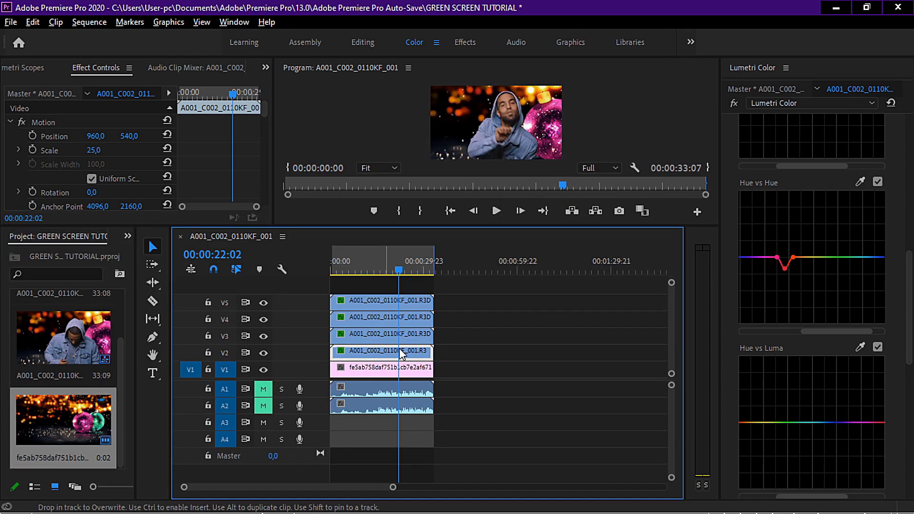
pyautogui.moveTo(408, 360); pyautogui.dragTo(413, 285)
# Enlarge the program preview, step back through the frames from 00:00:22:02, and play on to examine the stacked key's solidity
pyautogui.moveTo(519, 225); pyautogui.dragTo(507, 461)
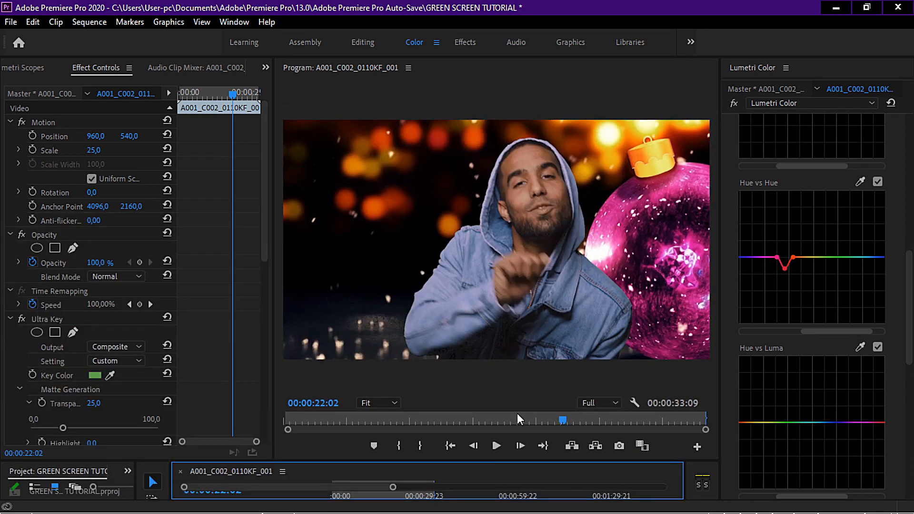
pyautogui.press('Right')
pyautogui.press('Right')
pyautogui.press('Left')
pyautogui.press('Left')
pyautogui.press('Left')
pyautogui.press('Left')
pyautogui.press('Left')
pyautogui.press('Left')
pyautogui.press('Left')
pyautogui.press('Left')
pyautogui.press('Left')
pyautogui.press('Left')
pyautogui.press('Left')
pyautogui.press('Left')
pyautogui.press('Left')
pyautogui.press('Left')
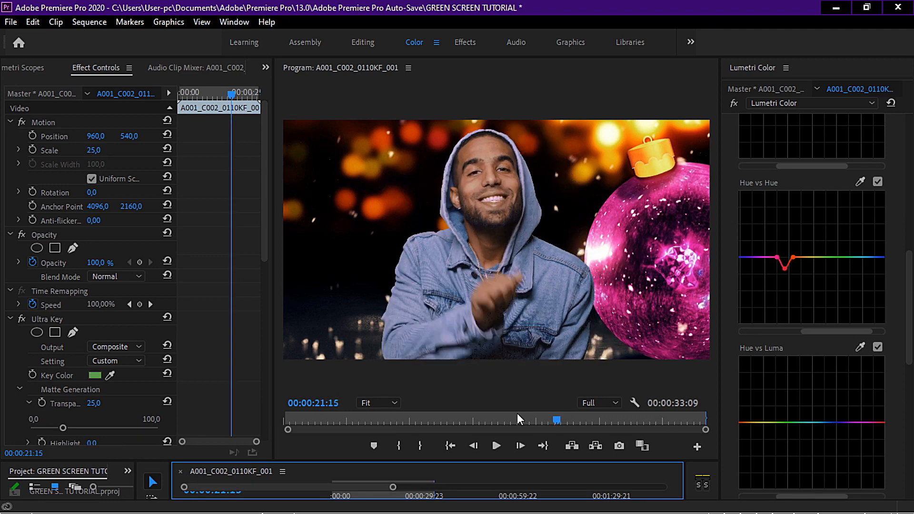
pyautogui.press('Left')
pyautogui.press('Left')
pyautogui.press('Left')
pyautogui.press('Left')
pyautogui.press('Left')
pyautogui.press('Left')
pyautogui.press('Left')
pyautogui.press('Left')
pyautogui.press('Left')
pyautogui.press('Left')
pyautogui.press('Left')
pyautogui.press('Left')
pyautogui.press('Left')
pyautogui.press('Left')
pyautogui.press('Left')
pyautogui.press('space')
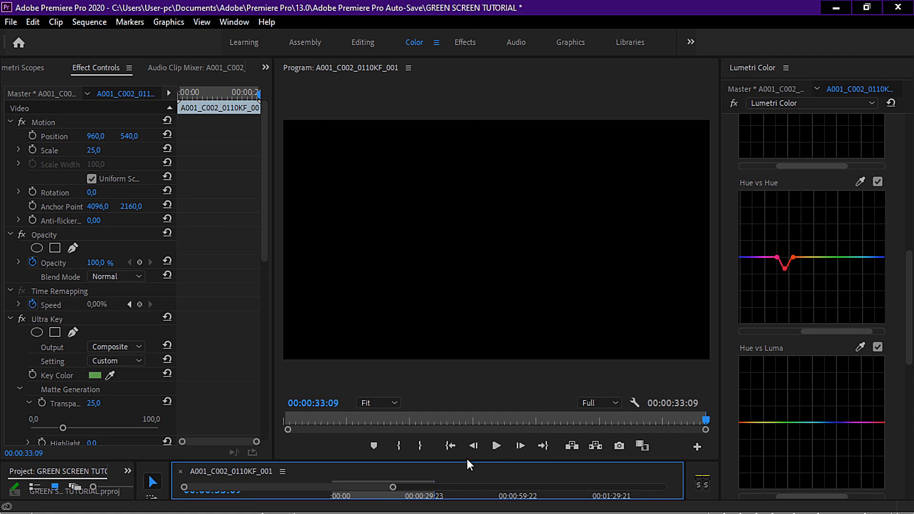
# Return the playhead to 00:00:00:00 and play the finished composite in an enlarged program preview
pyautogui.moveTo(467, 462); pyautogui.dragTo(464, 356)
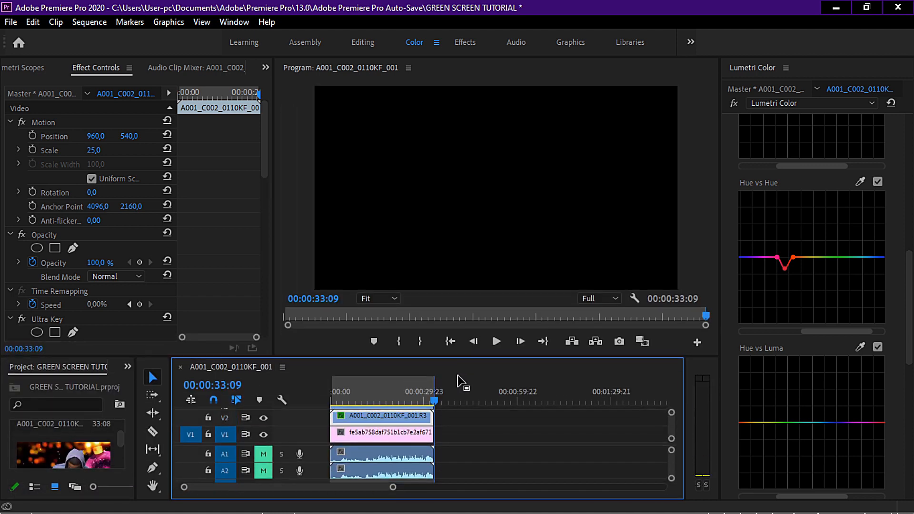
pyautogui.moveTo(435, 401); pyautogui.dragTo(233, 402)
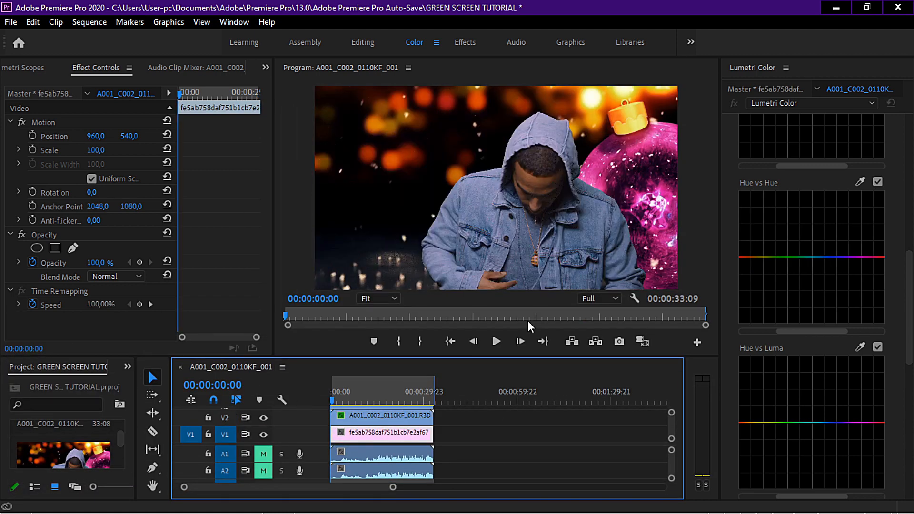
pyautogui.moveTo(500, 357); pyautogui.dragTo(500, 467)
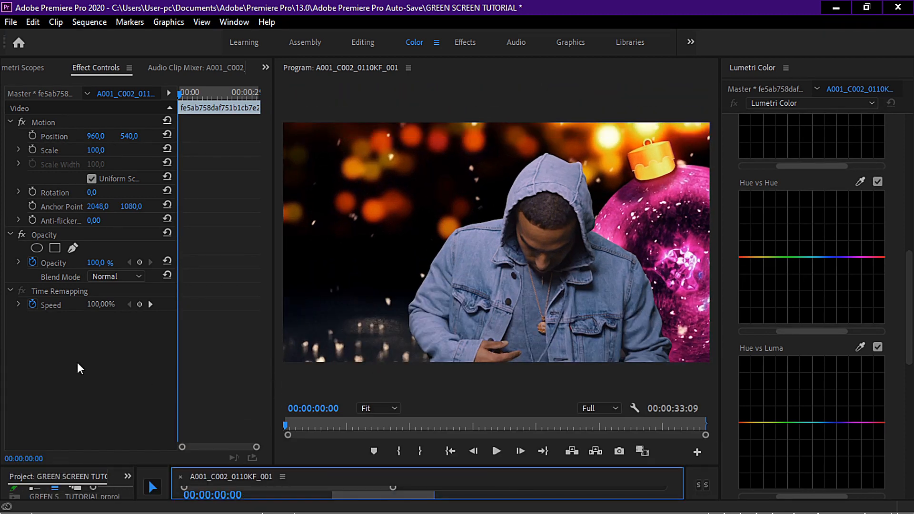
pyautogui.press('space')
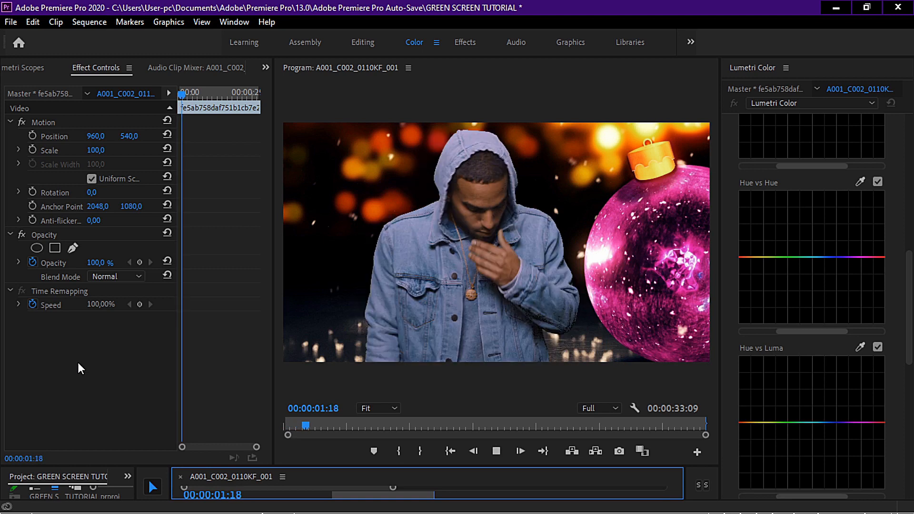